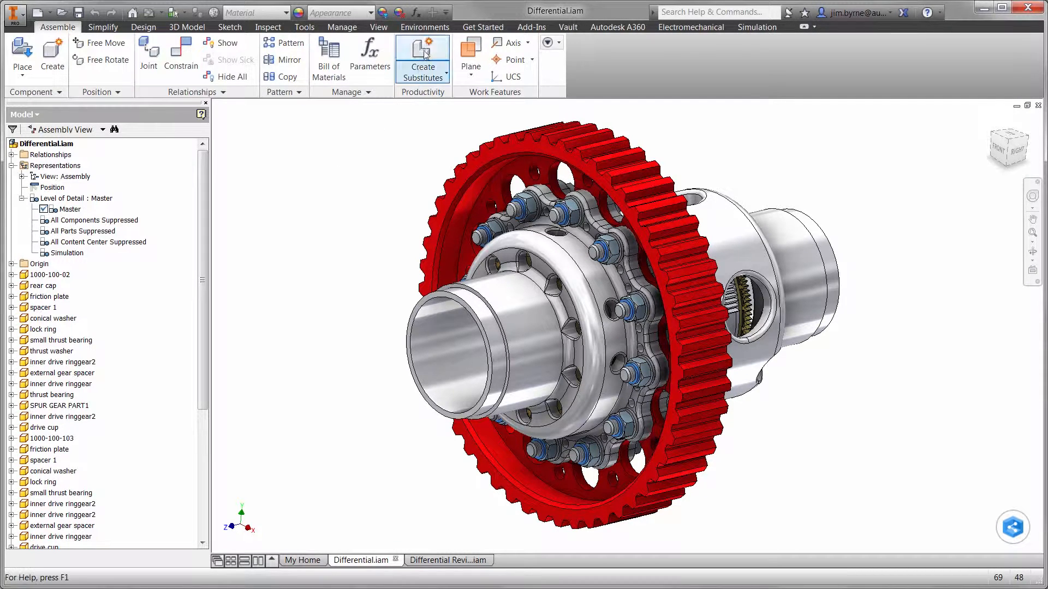
Enter the Autodesk Nastran environment, display the Von Mises Stress contour and turn on result probing
{"action": "left_click", "coordinate": [424, 27]}
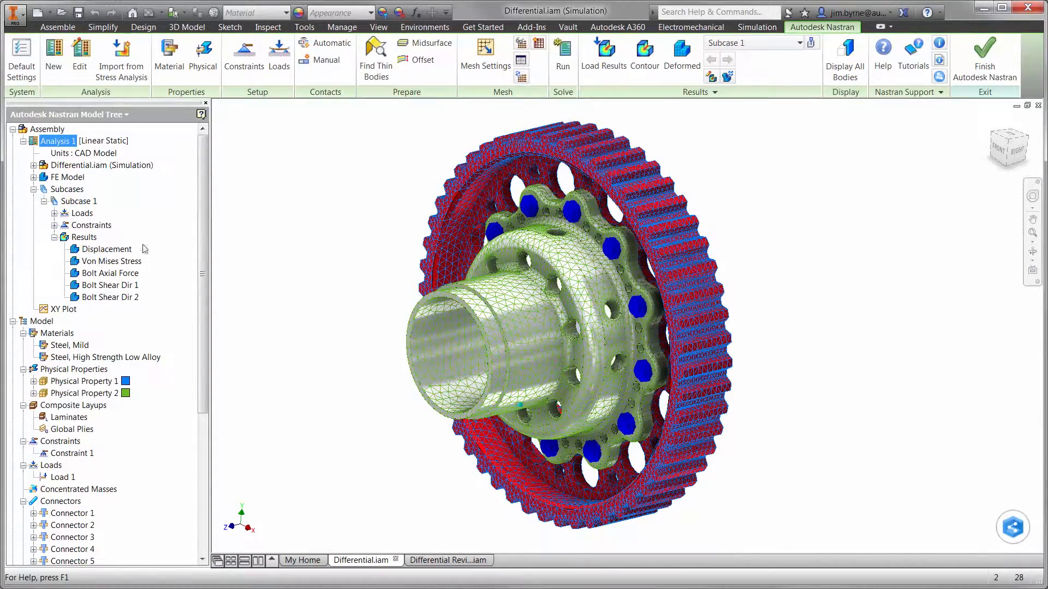
{"action": "left_click", "coordinate": [85, 262]}
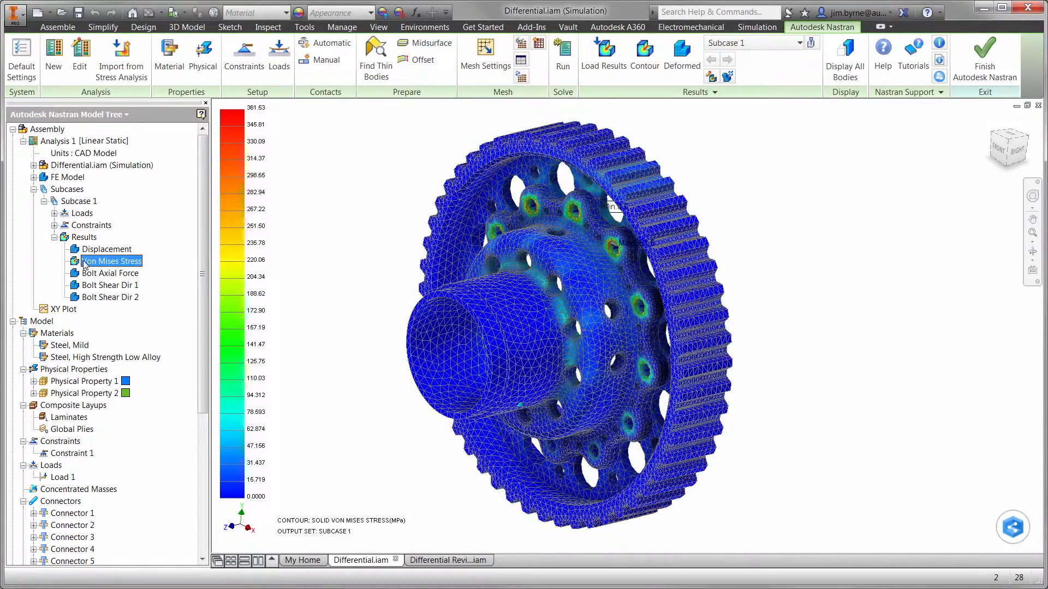
{"action": "left_click", "coordinate": [812, 45]}
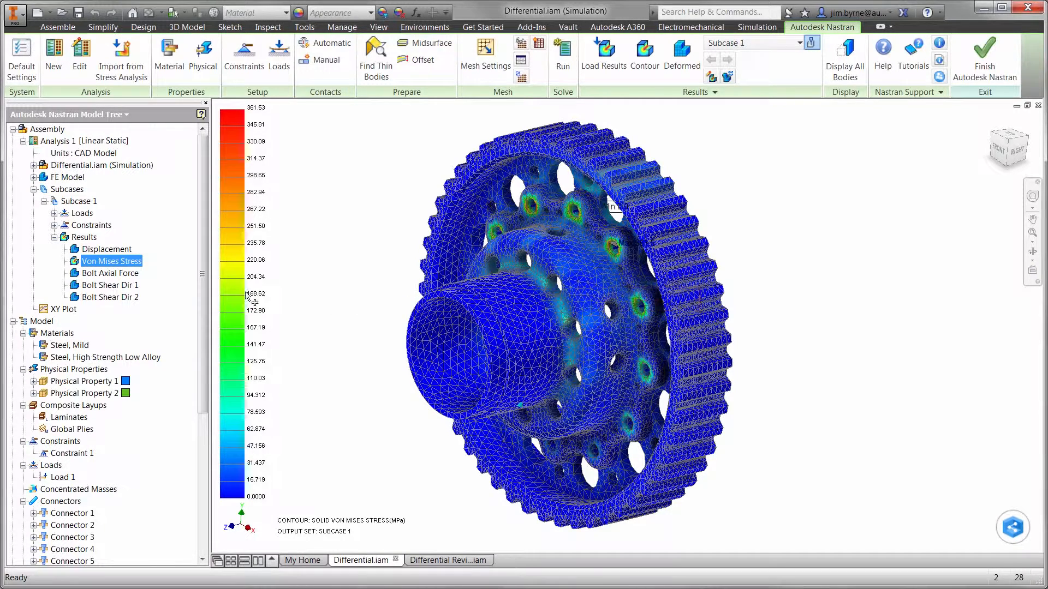
Display the Bolt Axial Force contour, followed by Bolt Shear Dir 1, and probe the shear force at a bolt on the flange
{"action": "left_click", "coordinate": [102, 274]}
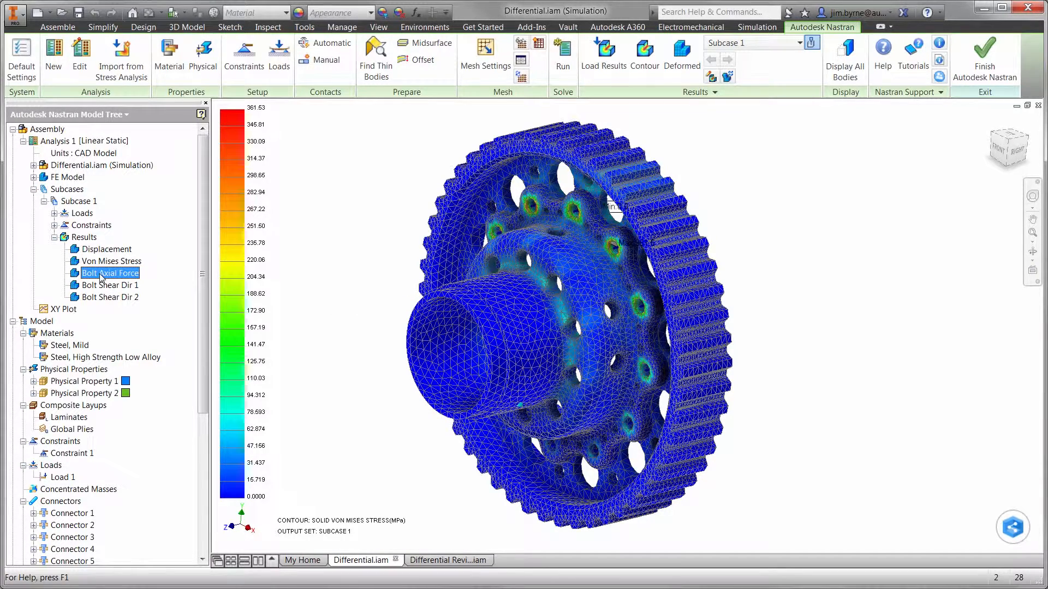
{"action": "double_click", "coordinate": [105, 275]}
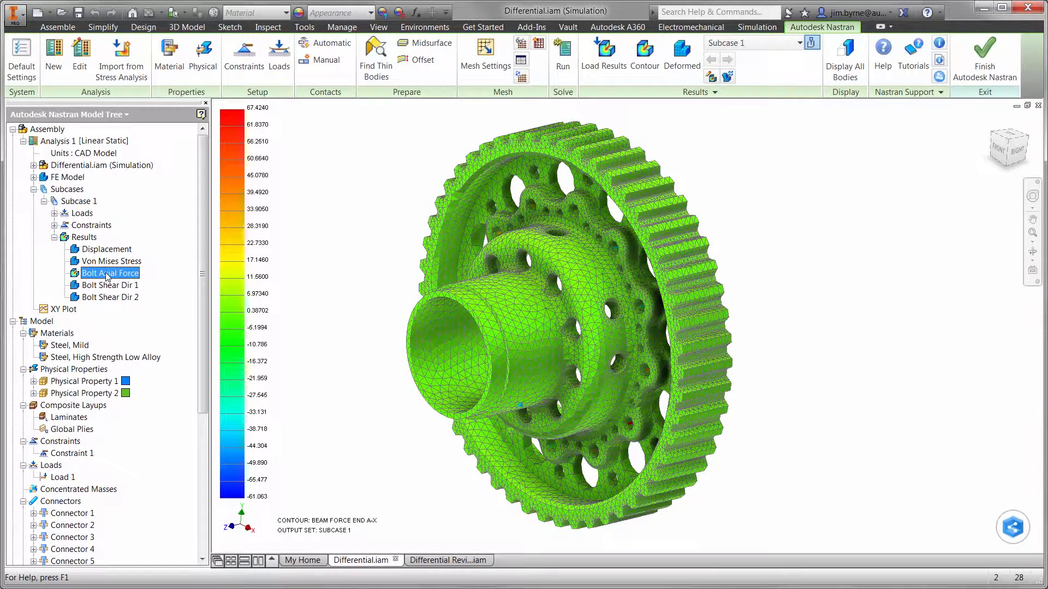
{"action": "left_click", "coordinate": [109, 286]}
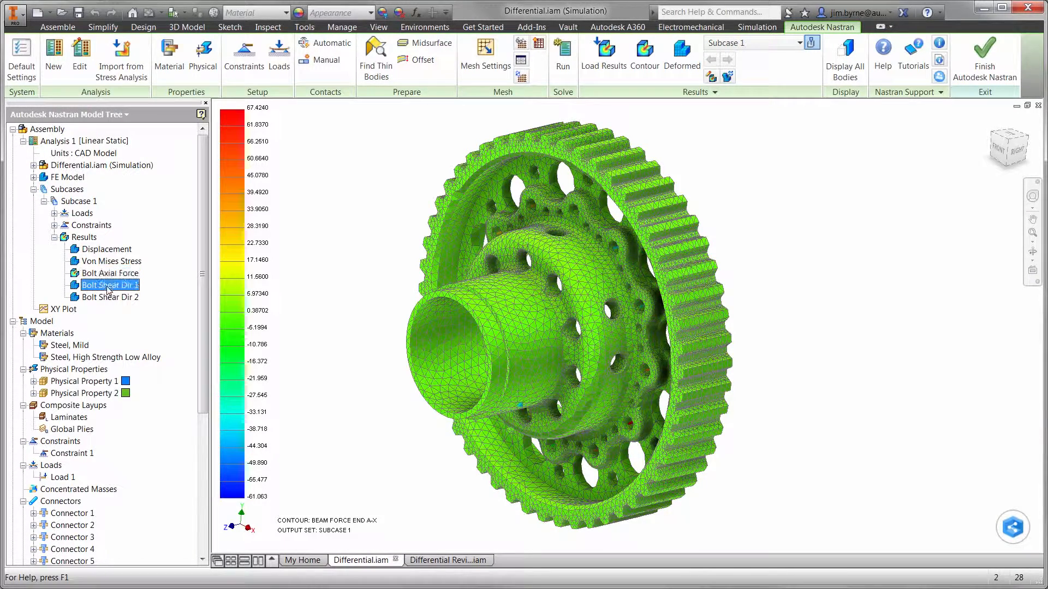
{"action": "double_click", "coordinate": [109, 286]}
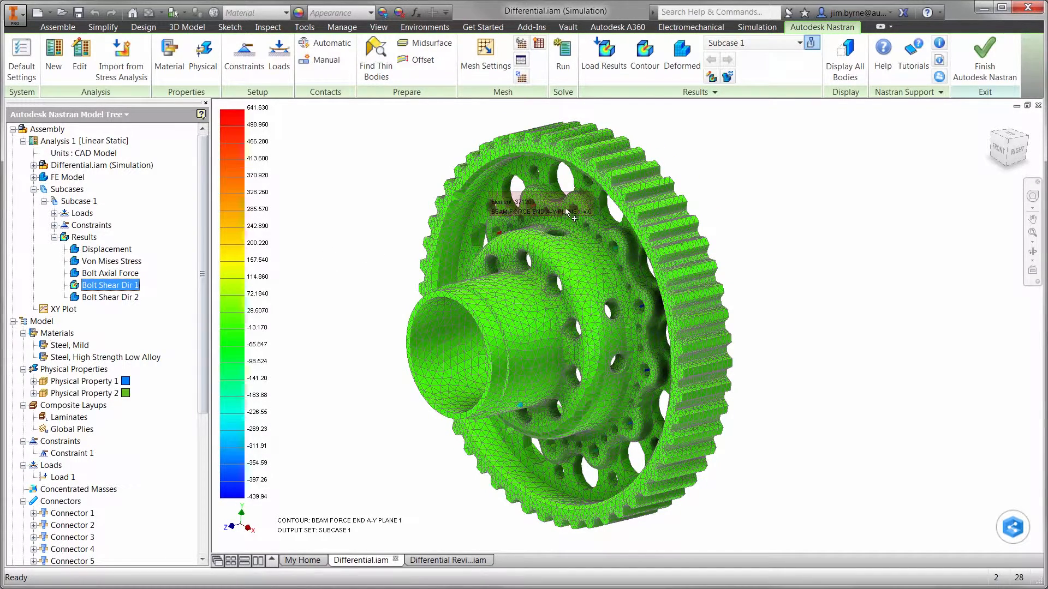
{"action": "mouse_move", "coordinate": [575, 215]}
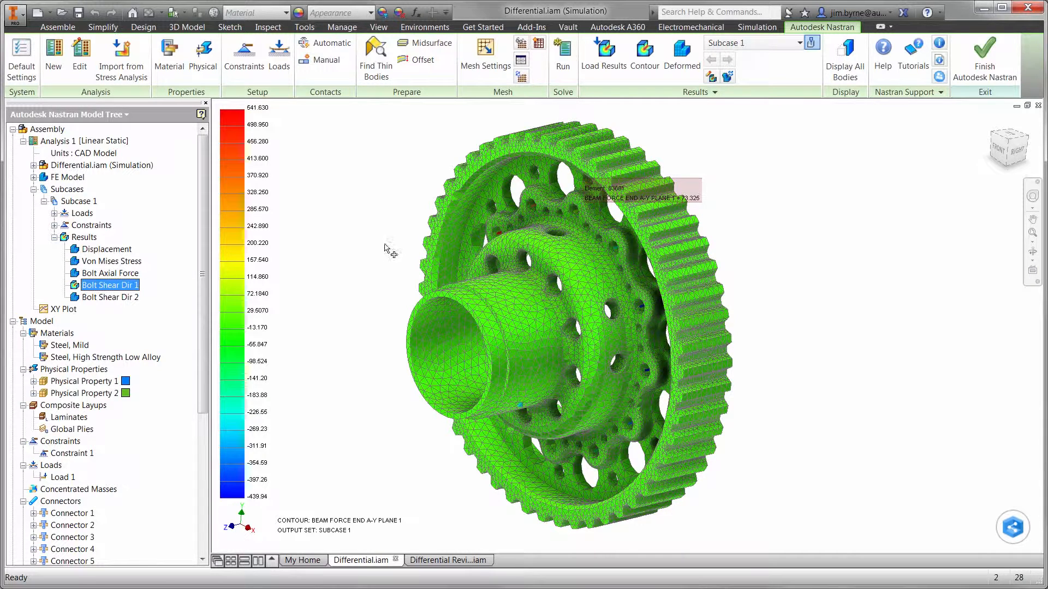
Display the Bolt Shear Dir 2 contour and probe the shear force at the same flange bolt
{"action": "left_click", "coordinate": [96, 298]}
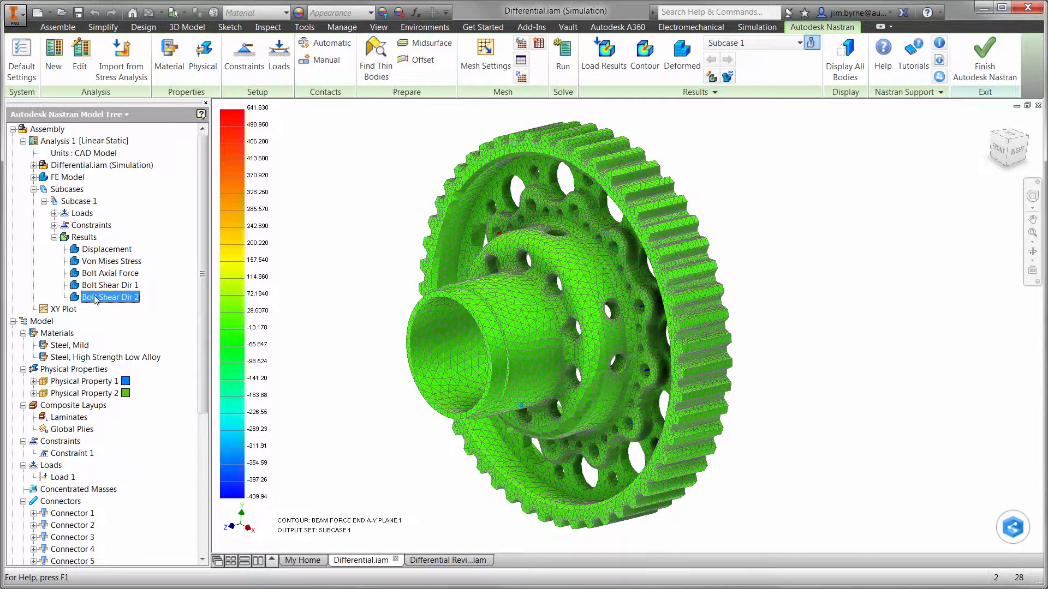
{"action": "double_click", "coordinate": [96, 298]}
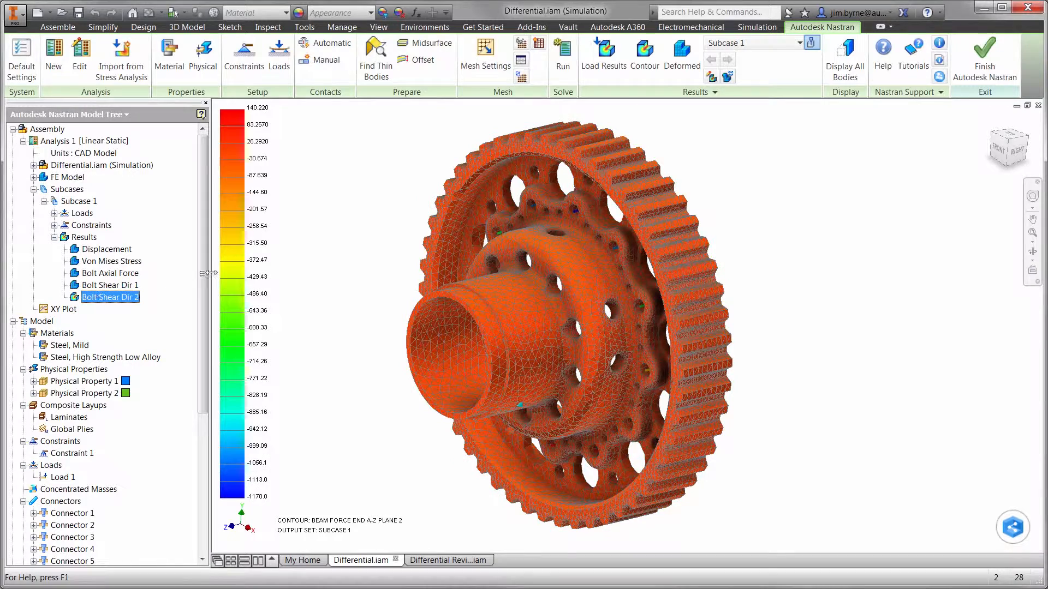
{"action": "mouse_move", "coordinate": [574, 216]}
Switch to the AllowableBoltLoad.xlsx workbook in Excel and set the bolt tensile force from FEA to 67 N
{"action": "key", "text": "alt+Tab"}
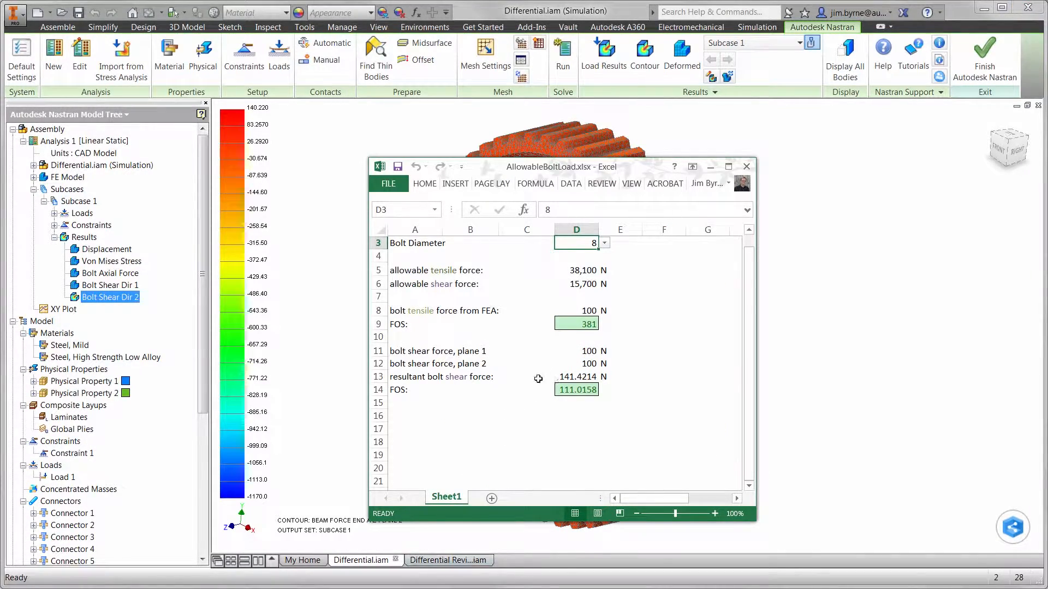
{"action": "left_click", "coordinate": [584, 310]}
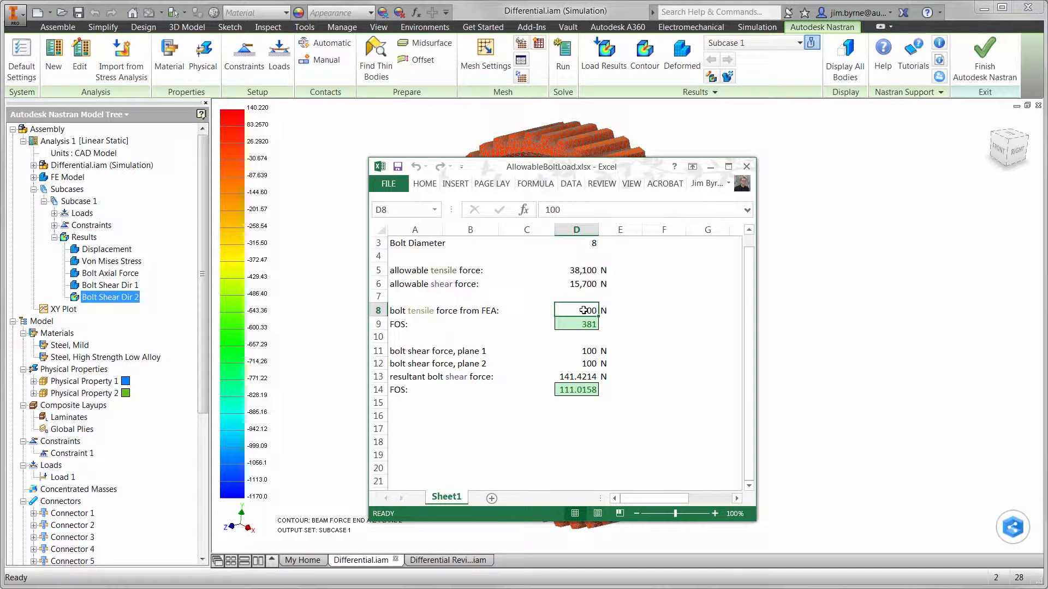
{"action": "type", "text": "67"}
{"action": "key", "text": "Return"}
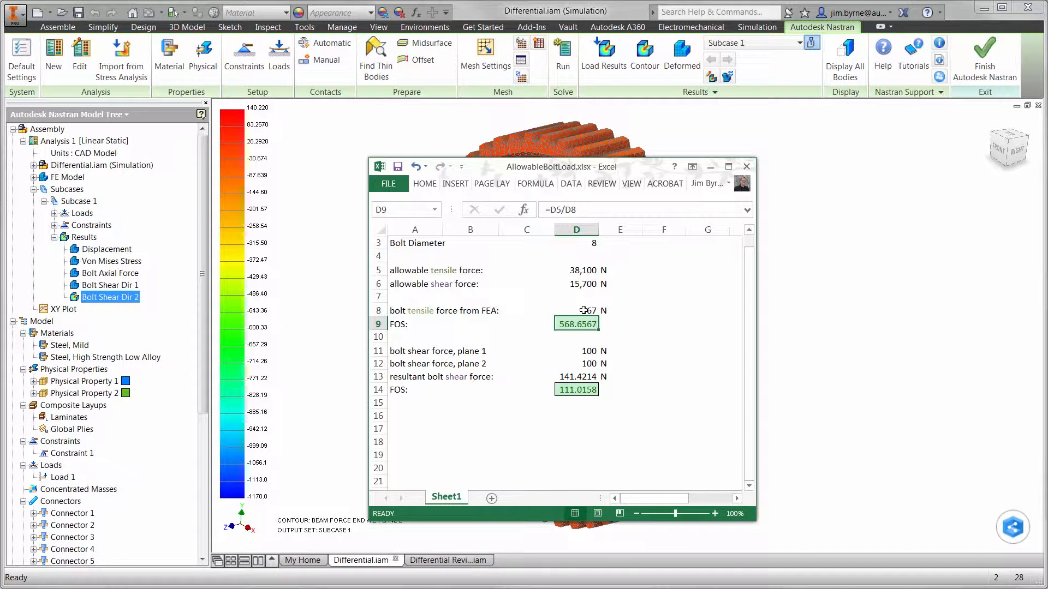
Set the bolt shear force to 73 N for plane 1 and 1170 N for plane 2
{"action": "left_click", "coordinate": [578, 350]}
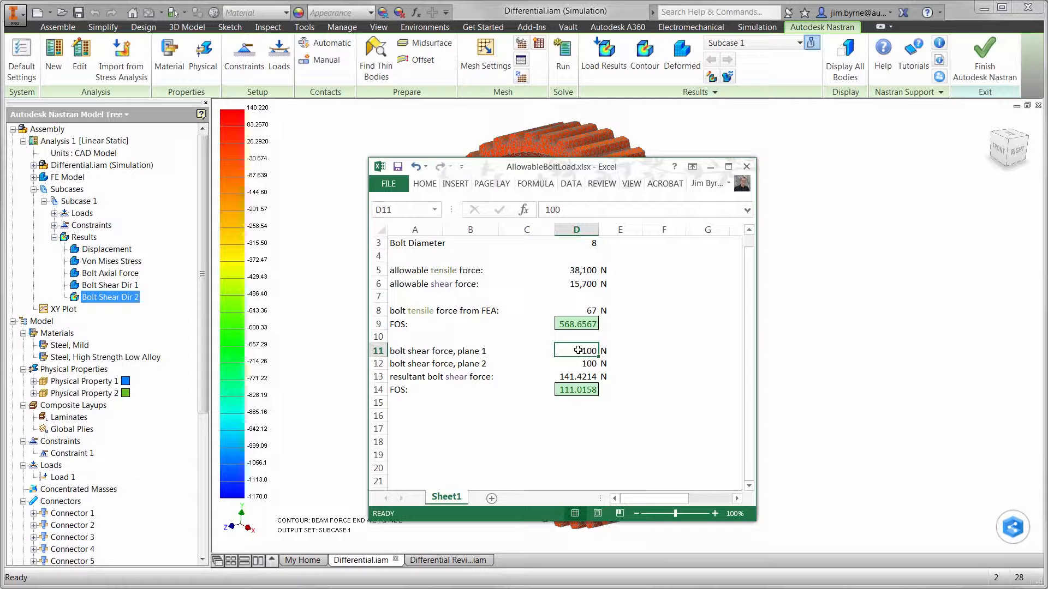
{"action": "type", "text": "73"}
{"action": "key", "text": "Return"}
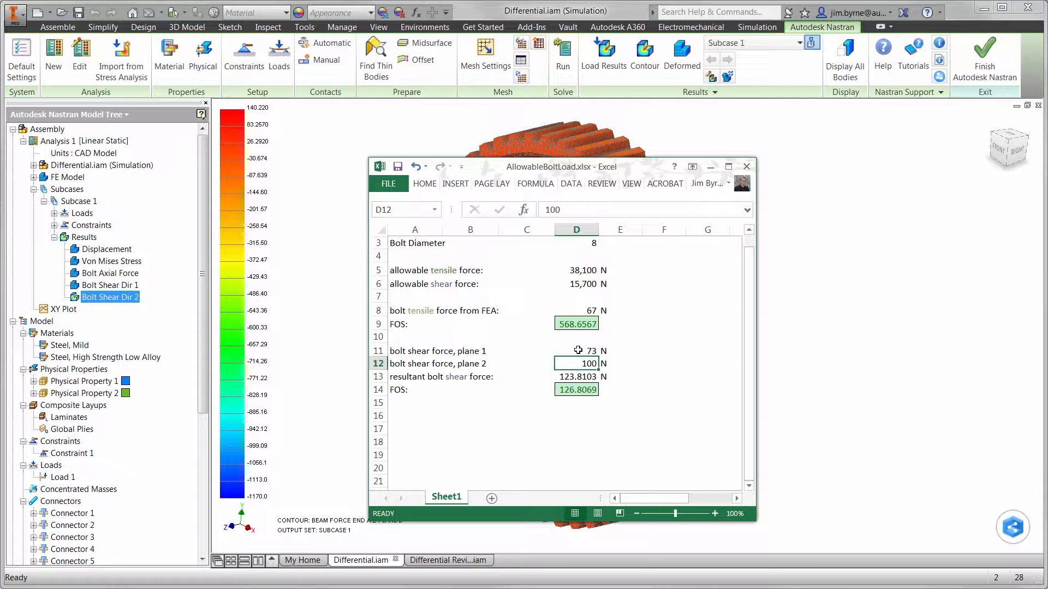
{"action": "type", "text": "11"}
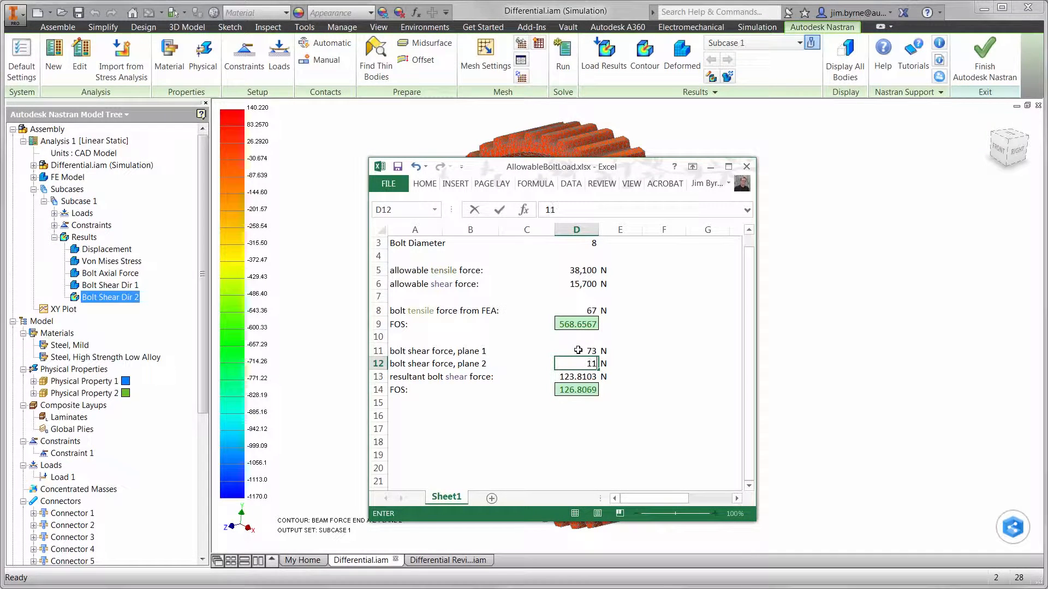
{"action": "type", "text": "70"}
{"action": "key", "text": "Return"}
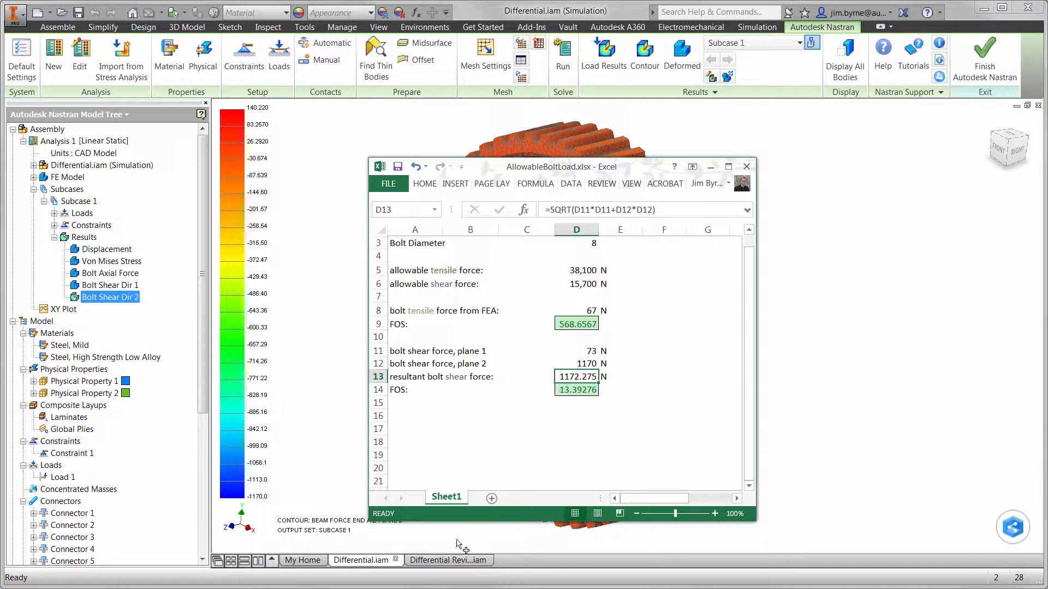
Switch to the Differential Revised.iam assembly in Inventor and set its Bolts user parameter to 8
{"action": "left_click", "coordinate": [440, 560]}
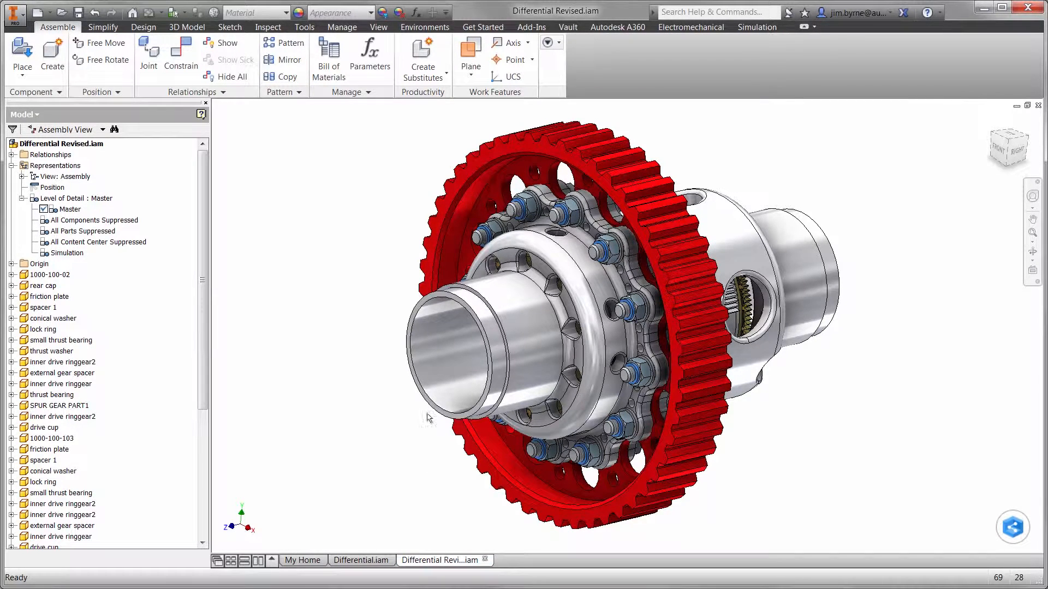
{"action": "left_click", "coordinate": [371, 70]}
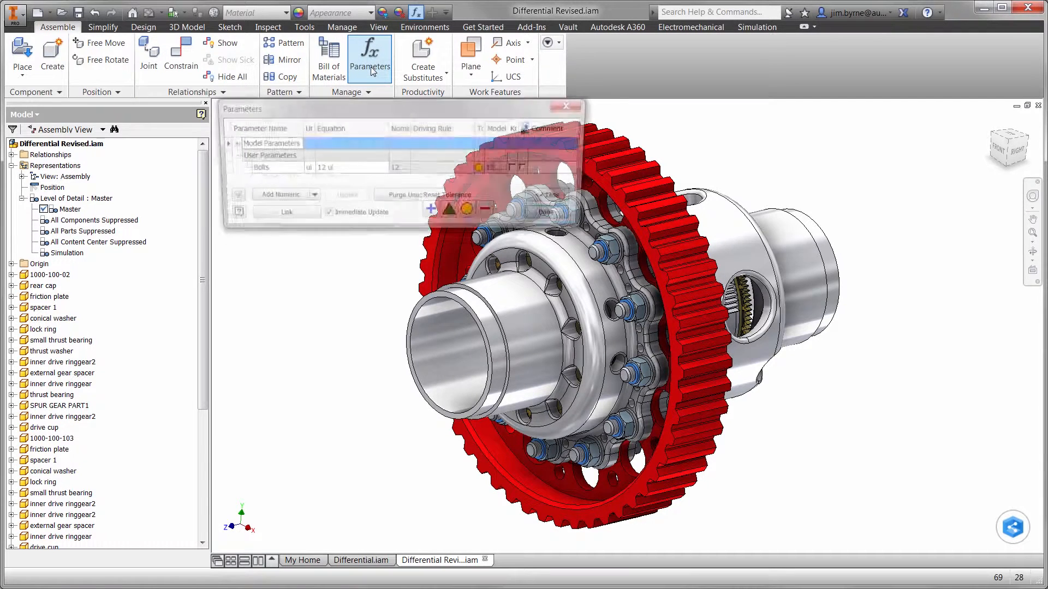
{"action": "left_click", "coordinate": [327, 171]}
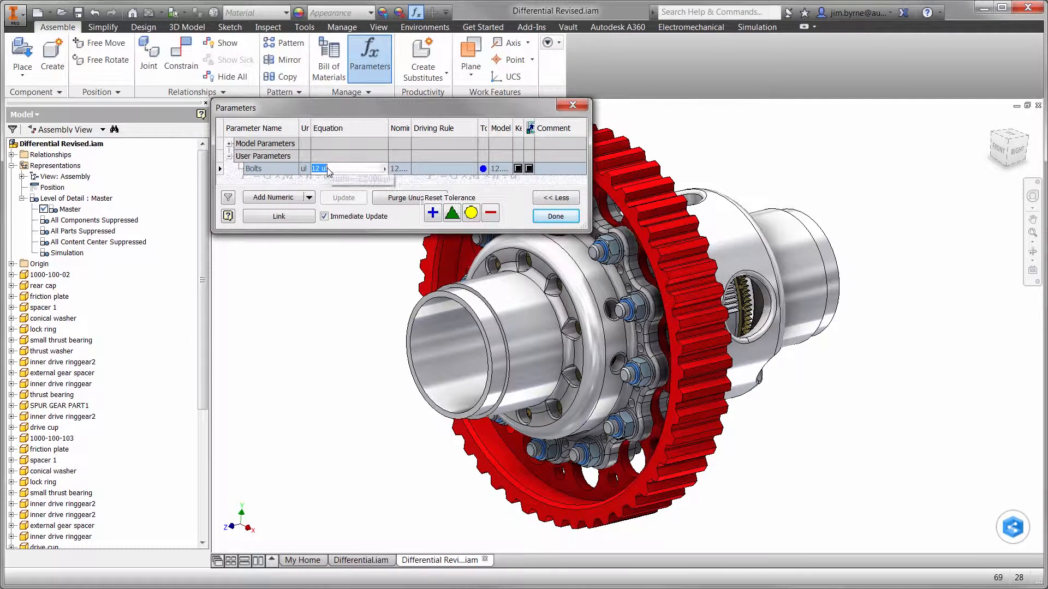
{"action": "type", "text": "8"}
{"action": "key", "text": "Return"}
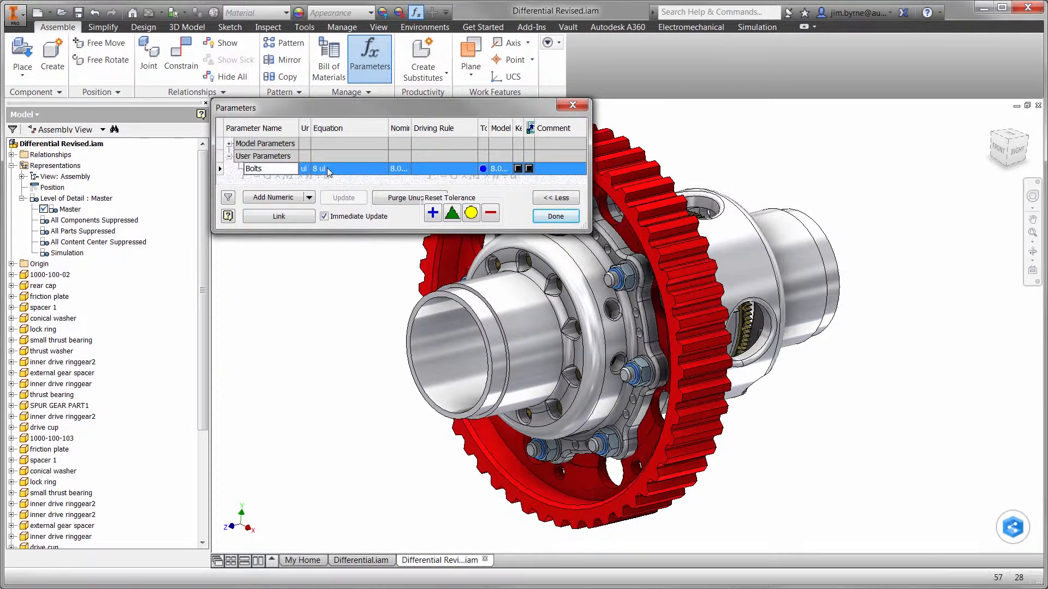
{"action": "left_click", "coordinate": [551, 217]}
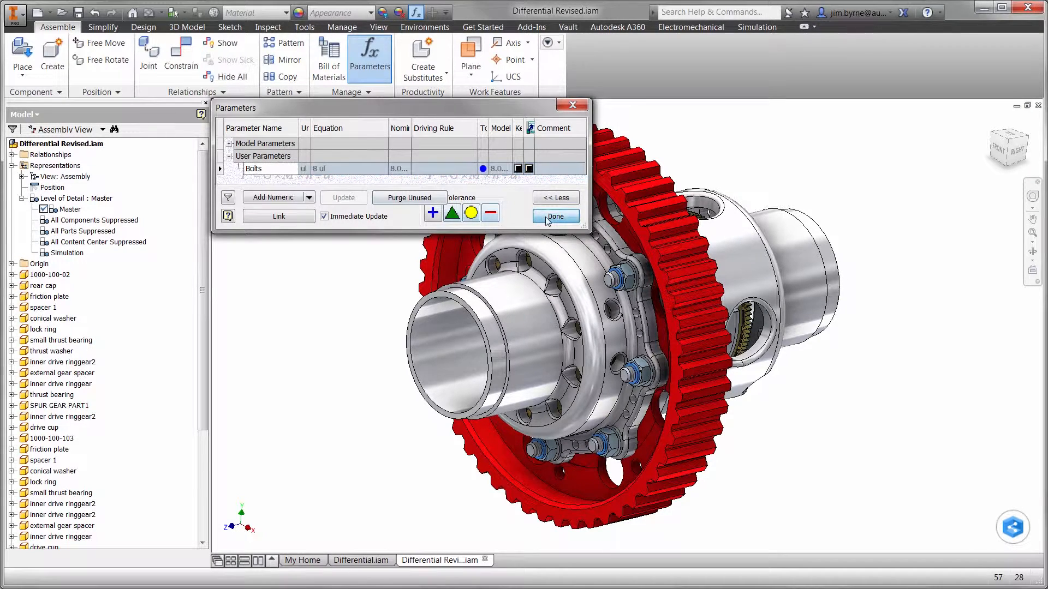
Enter the Autodesk Nastran environment and add a structural constraint fixing all degrees of freedom on the rear cap's inner cylindrical face
{"action": "left_click", "coordinate": [410, 29]}
{"action": "left_click", "coordinate": [383, 54]}
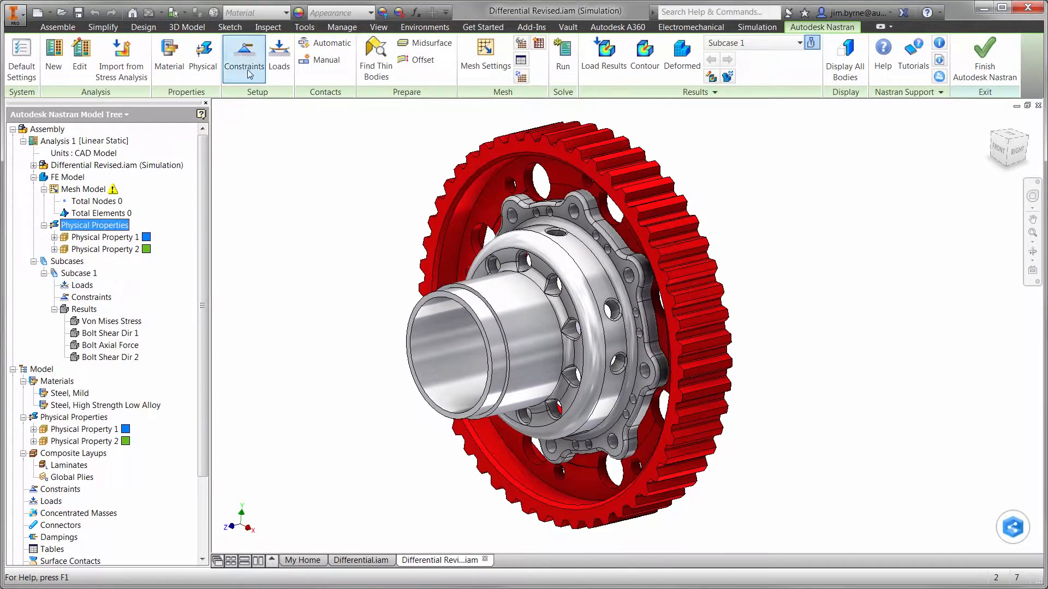
{"action": "left_click", "coordinate": [244, 55]}
{"action": "left_click", "coordinate": [442, 324]}
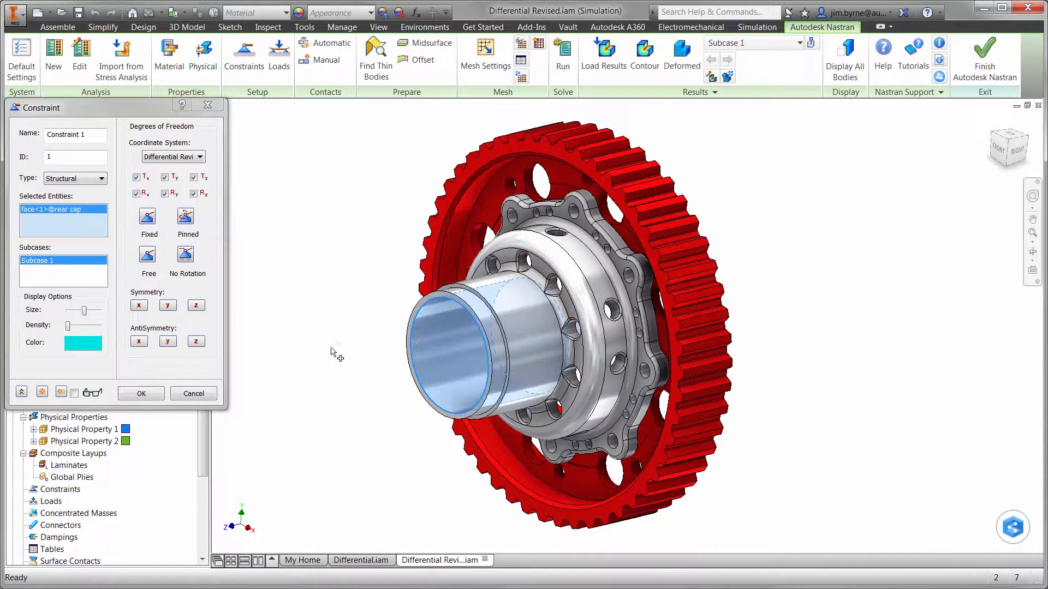
{"action": "left_click", "coordinate": [143, 394]}
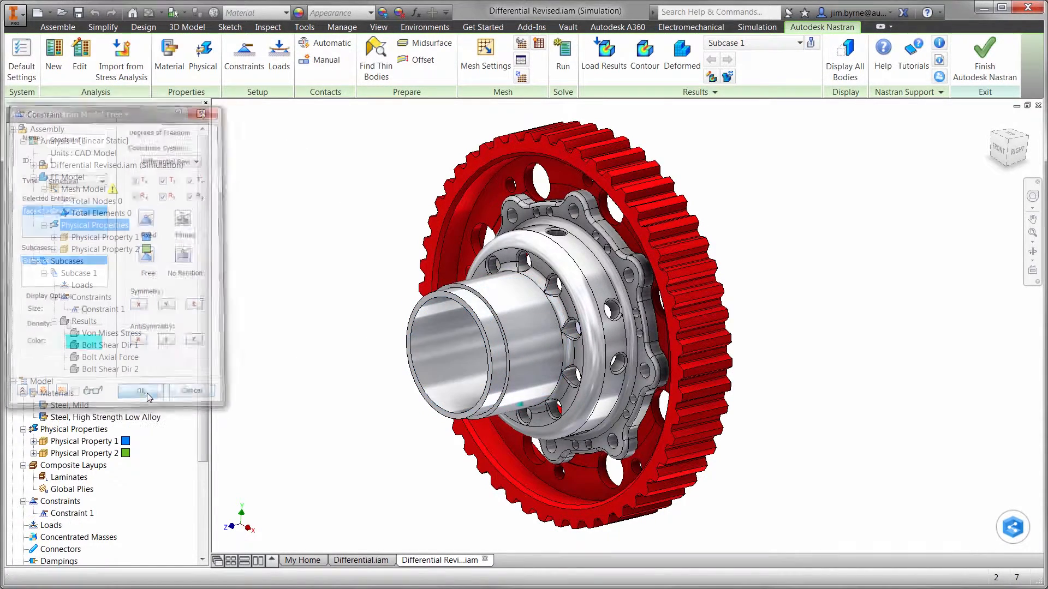
Add a force load normal to two adjacent tooth faces near the top of the red gear, with a total force of -5000 N
{"action": "right_click", "coordinate": [311, 290]}
{"action": "left_click", "coordinate": [342, 273]}
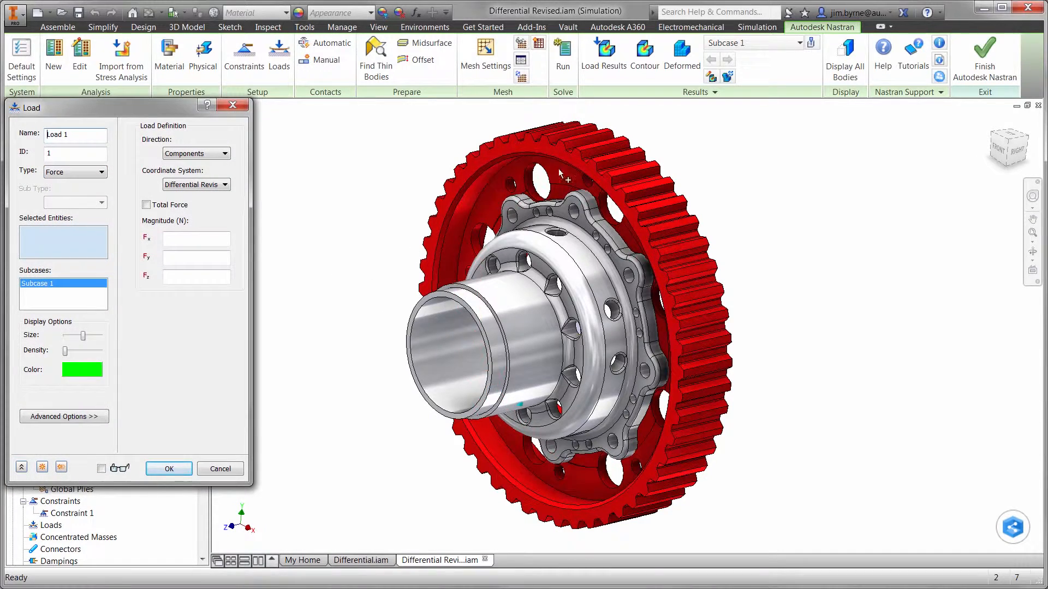
{"action": "left_click", "coordinate": [591, 158]}
{"action": "left_click", "coordinate": [607, 165]}
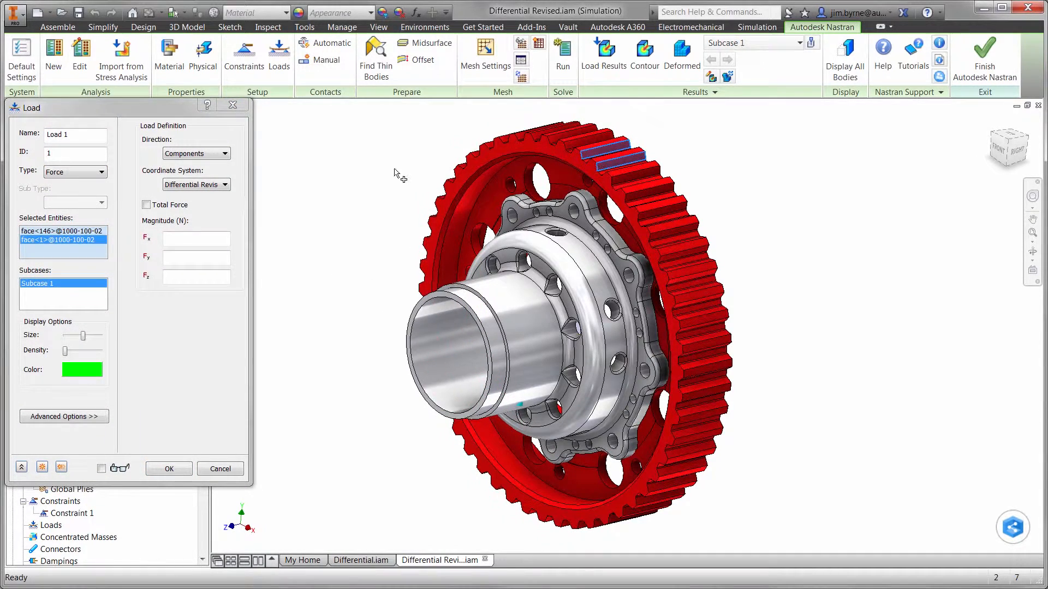
{"action": "left_click", "coordinate": [217, 155]}
{"action": "left_click", "coordinate": [193, 170]}
{"action": "left_click", "coordinate": [146, 205]}
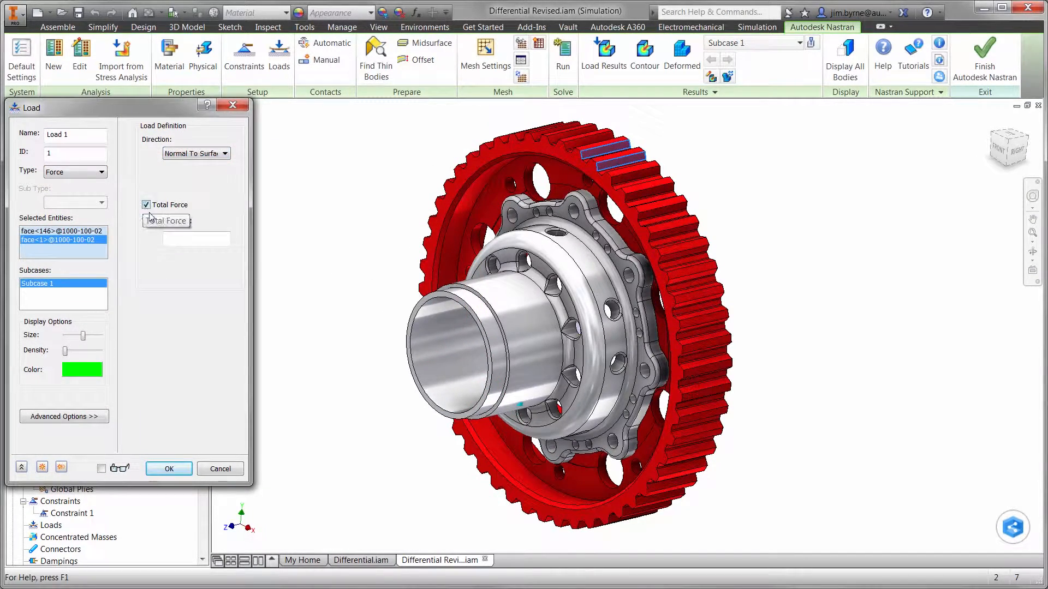
{"action": "left_click", "coordinate": [174, 239]}
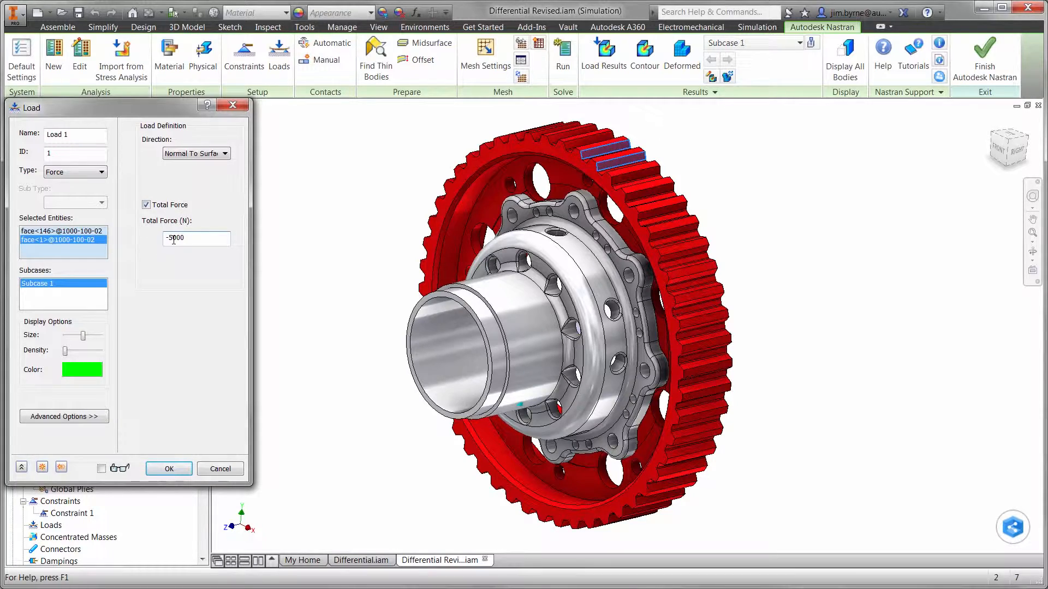
{"action": "left_click", "coordinate": [168, 469]}
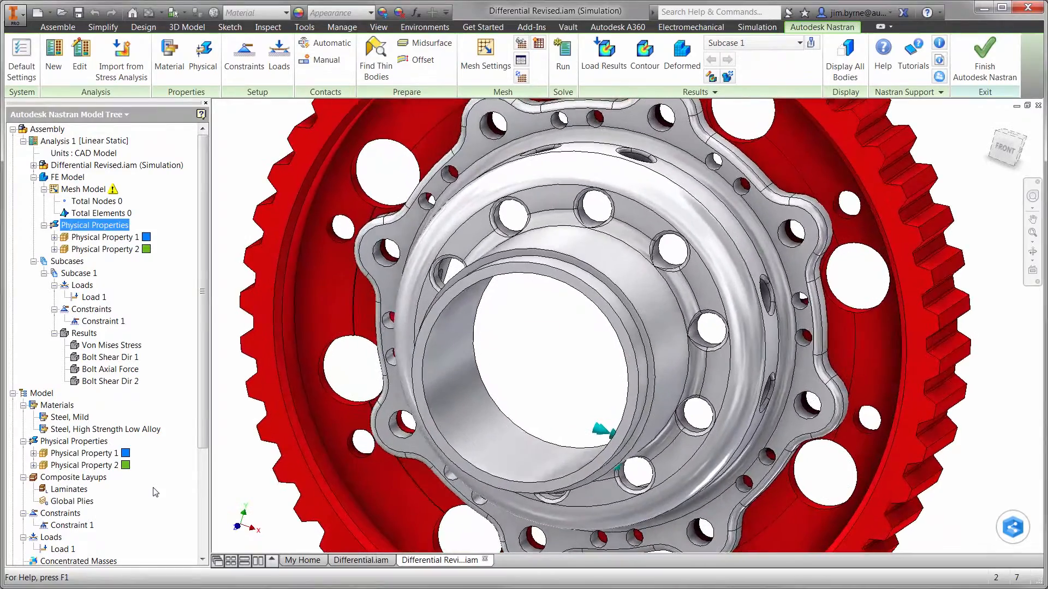
Create a bolt connector of 8 mm diameter between the gear and rear cap edges of one flange hole, using Steel, Mild
{"action": "scroll", "coordinate": [194, 449], "scroll_direction": "down", "scroll_amount": 2}
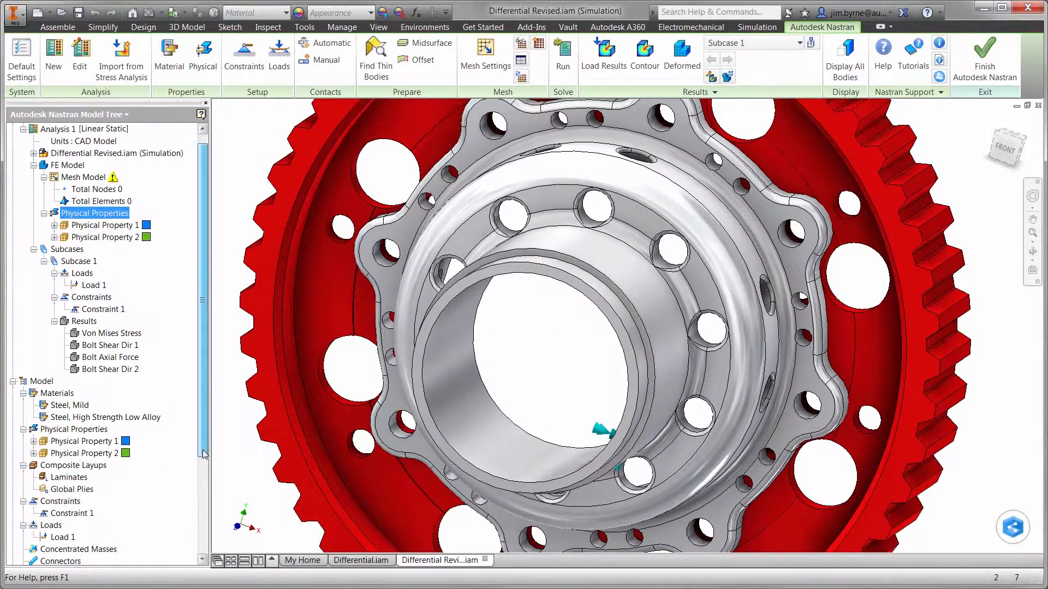
{"action": "right_click", "coordinate": [82, 551]}
{"action": "left_click", "coordinate": [99, 568]}
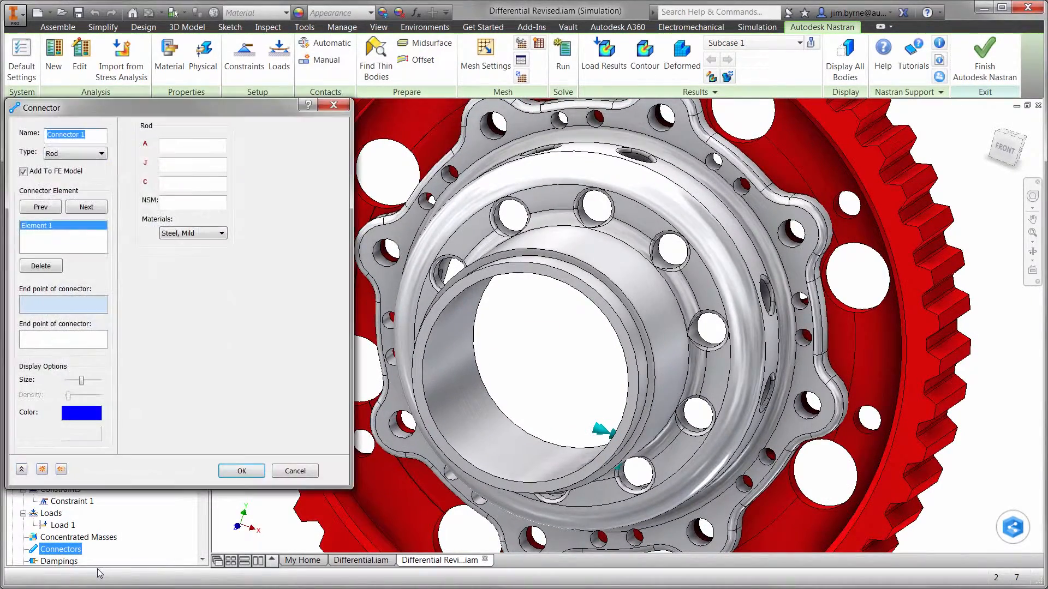
{"action": "left_click", "coordinate": [76, 154]}
{"action": "left_click", "coordinate": [74, 203]}
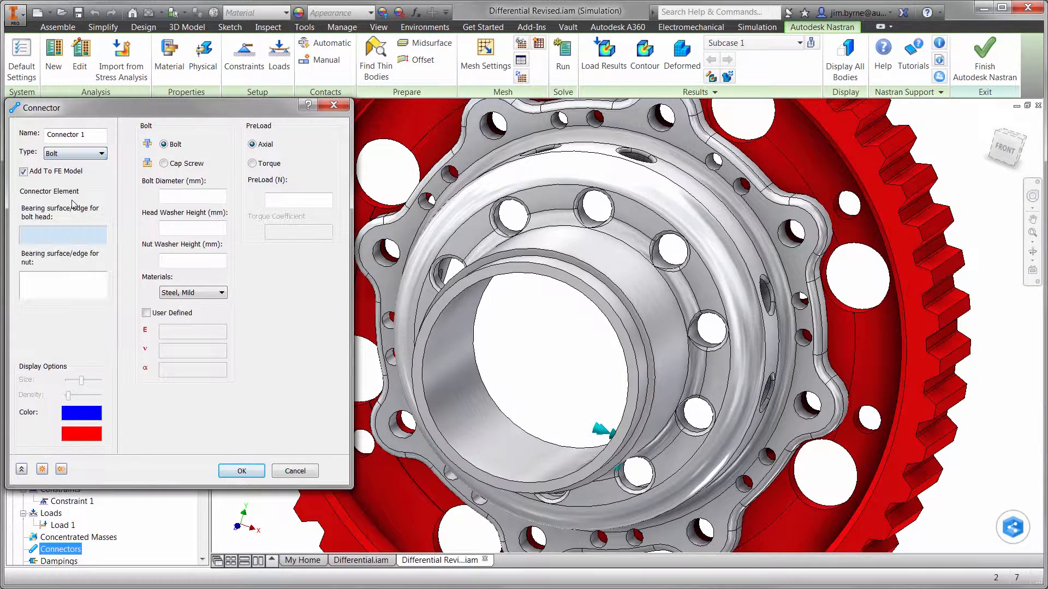
{"action": "left_click", "coordinate": [386, 250]}
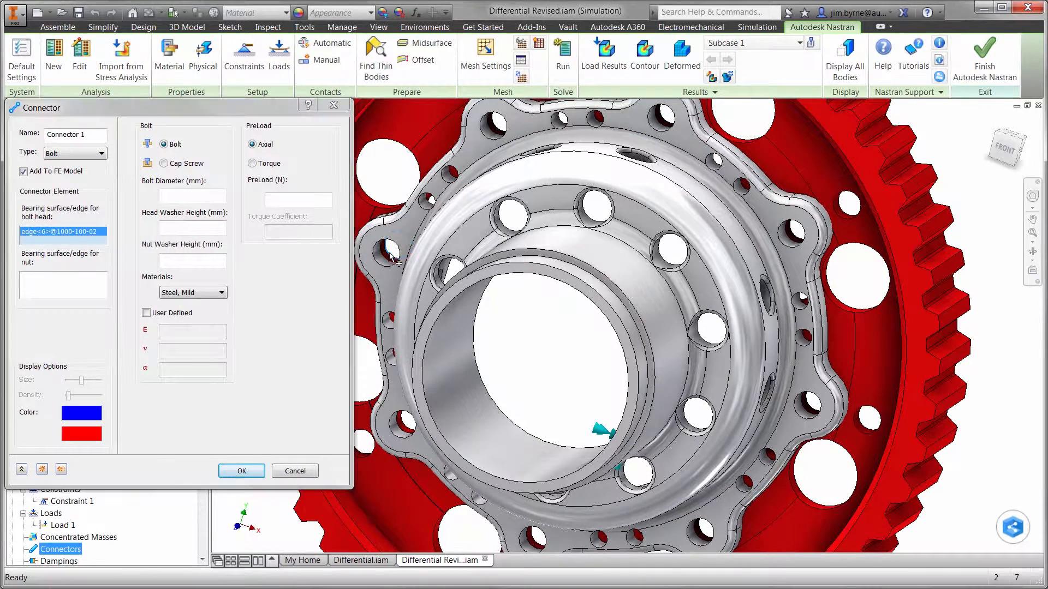
{"action": "left_click", "coordinate": [380, 265]}
{"action": "left_click", "coordinate": [61, 468]}
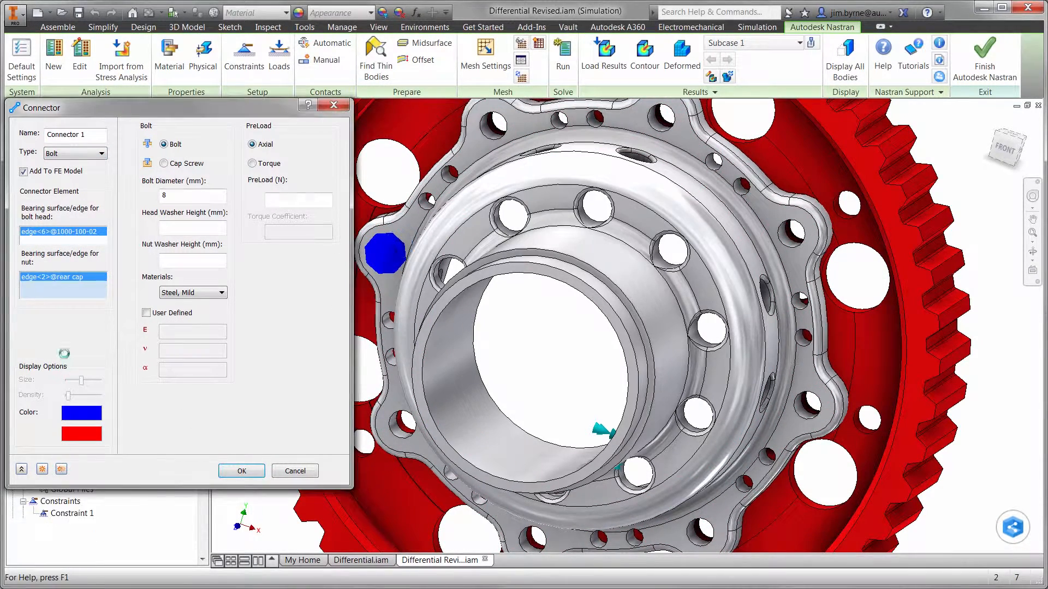
Create three more 8 mm Steel, Mild bolt connectors at the next flange holes clockwise, joining gear and rear cap edges
{"action": "left_click", "coordinate": [62, 232]}
{"action": "left_click", "coordinate": [485, 136]}
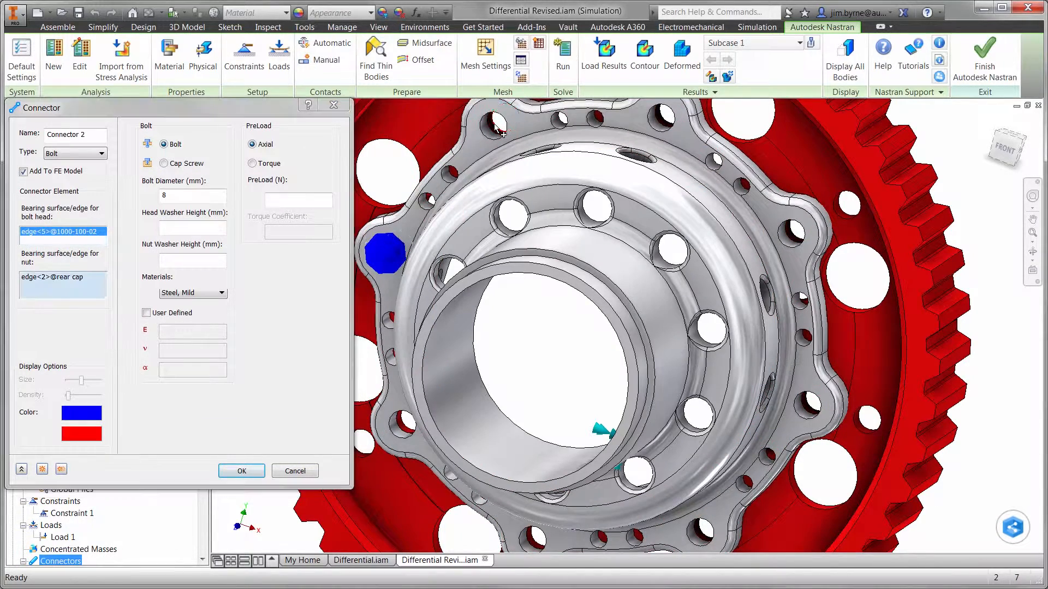
{"action": "left_click", "coordinate": [60, 468]}
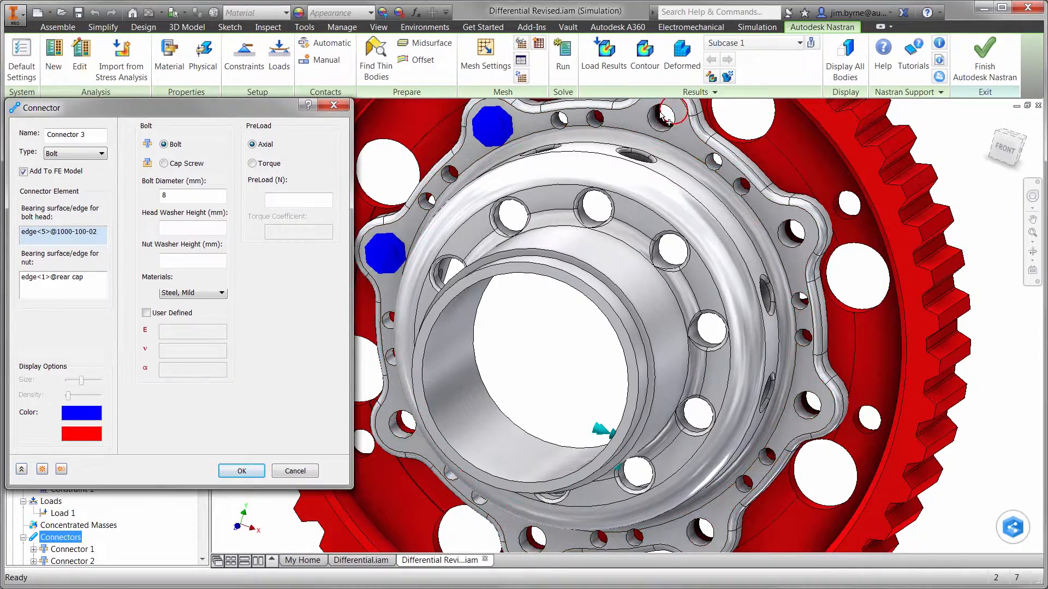
{"action": "left_click", "coordinate": [653, 131]}
{"action": "left_click", "coordinate": [61, 468]}
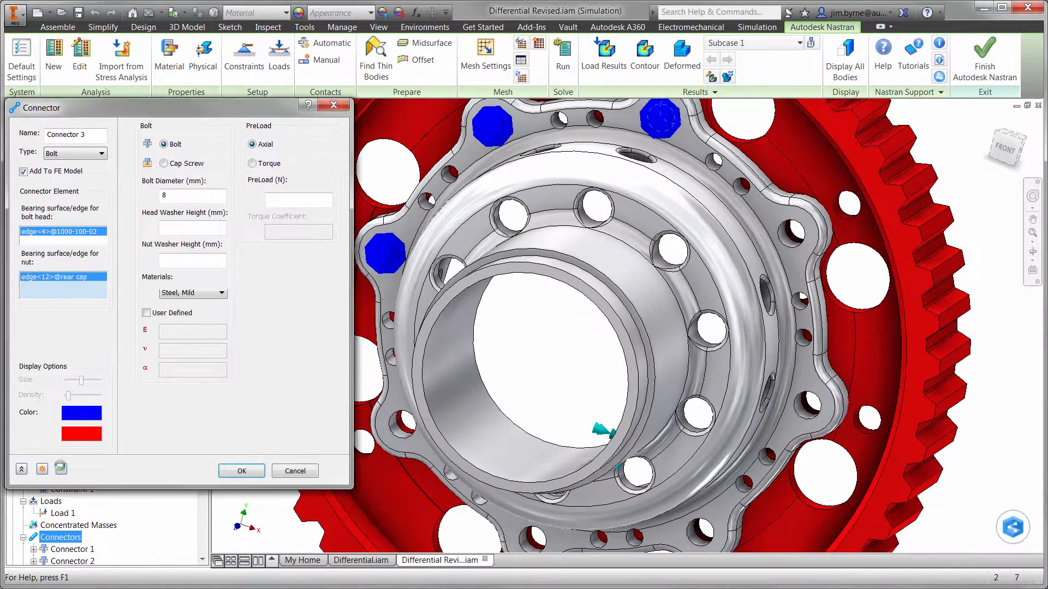
{"action": "left_click", "coordinate": [791, 240]}
{"action": "left_click", "coordinate": [61, 469]}
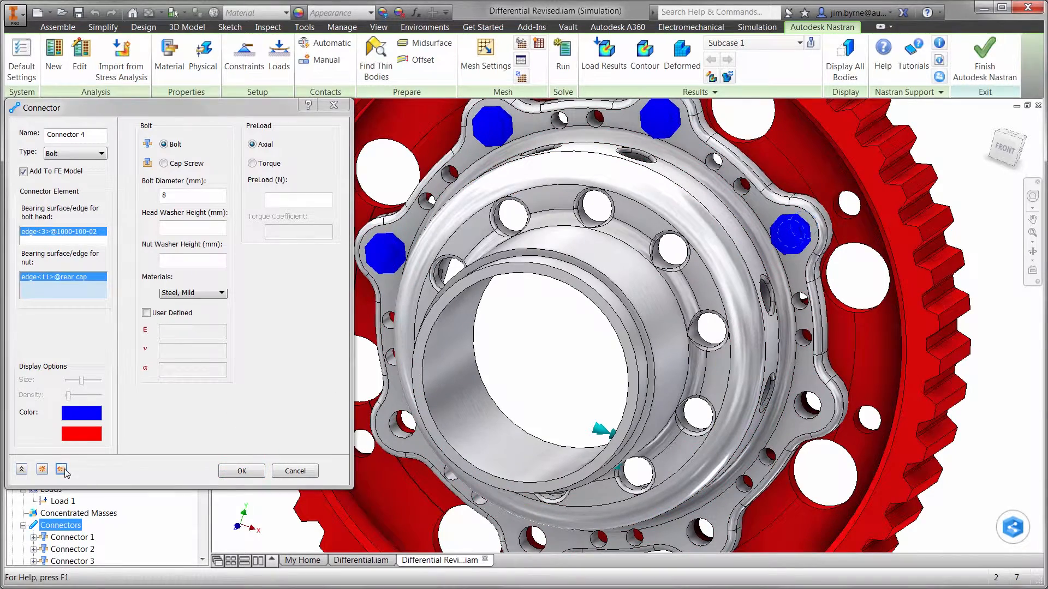
Add matching 8 mm Steel, Mild bolt connectors at the four remaining flange holes, continuing clockwise around the rear cap
{"action": "left_click", "coordinate": [813, 413]}
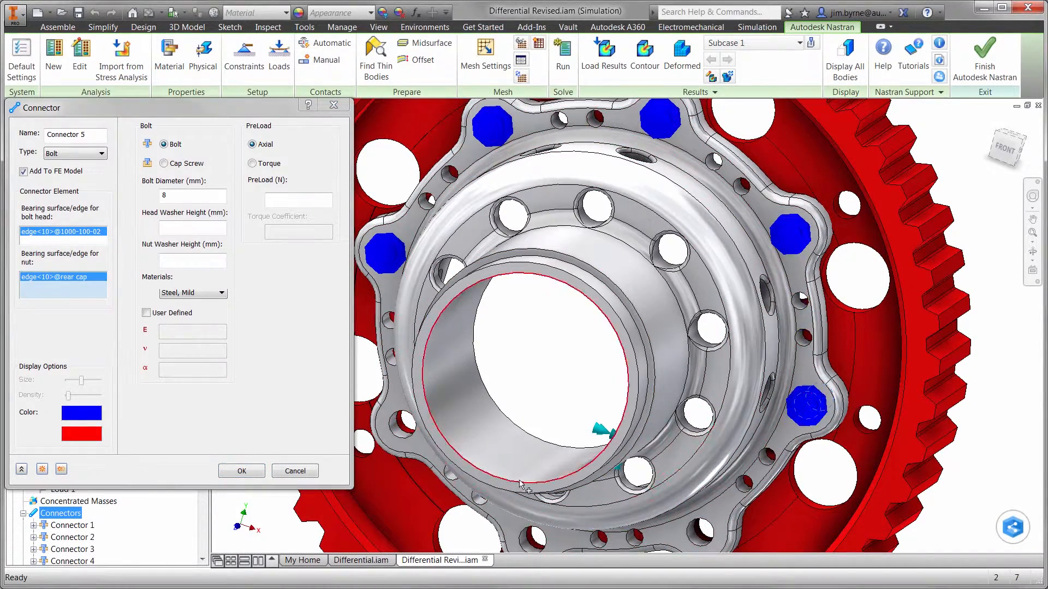
{"action": "left_click", "coordinate": [60, 469]}
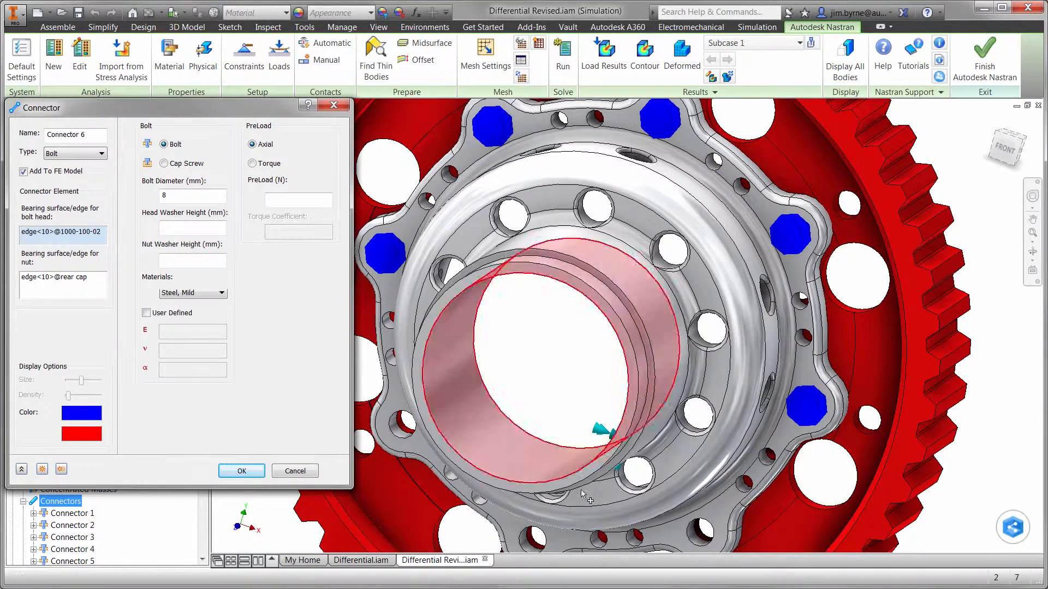
{"action": "left_click", "coordinate": [689, 528]}
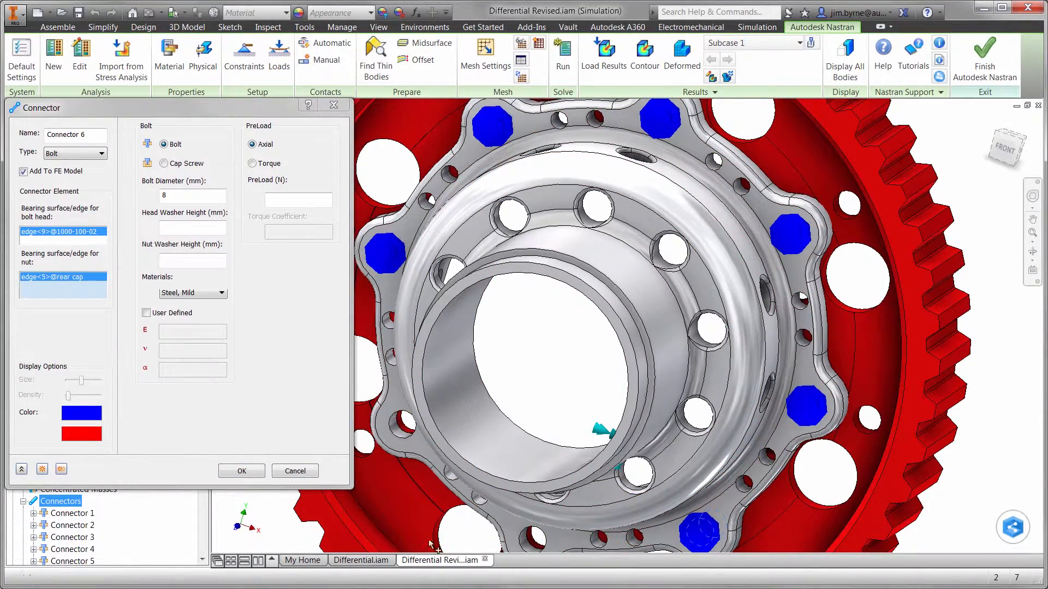
{"action": "left_click", "coordinate": [61, 468]}
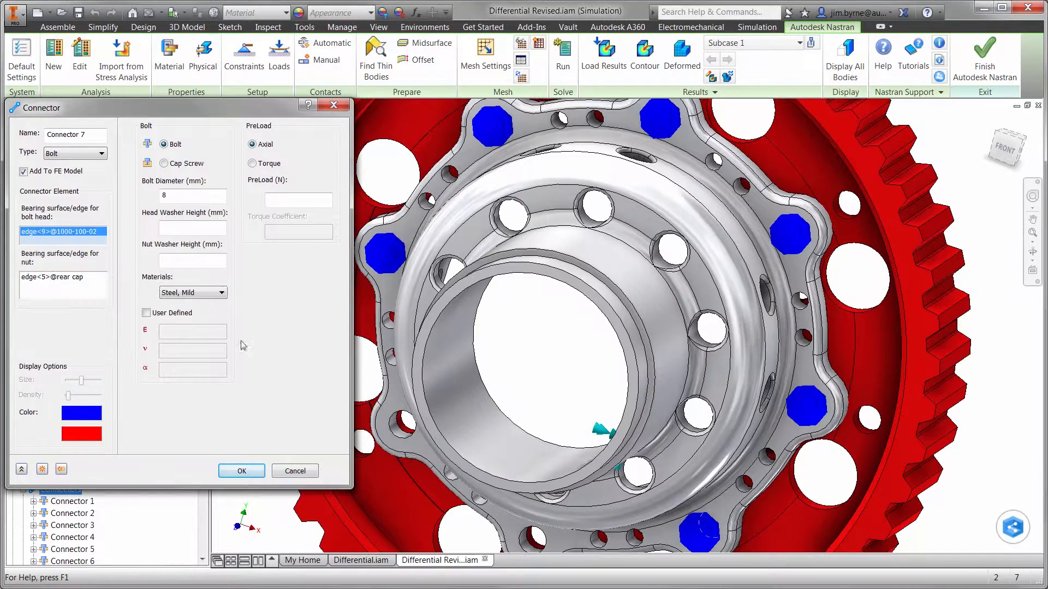
{"action": "left_click", "coordinate": [540, 536]}
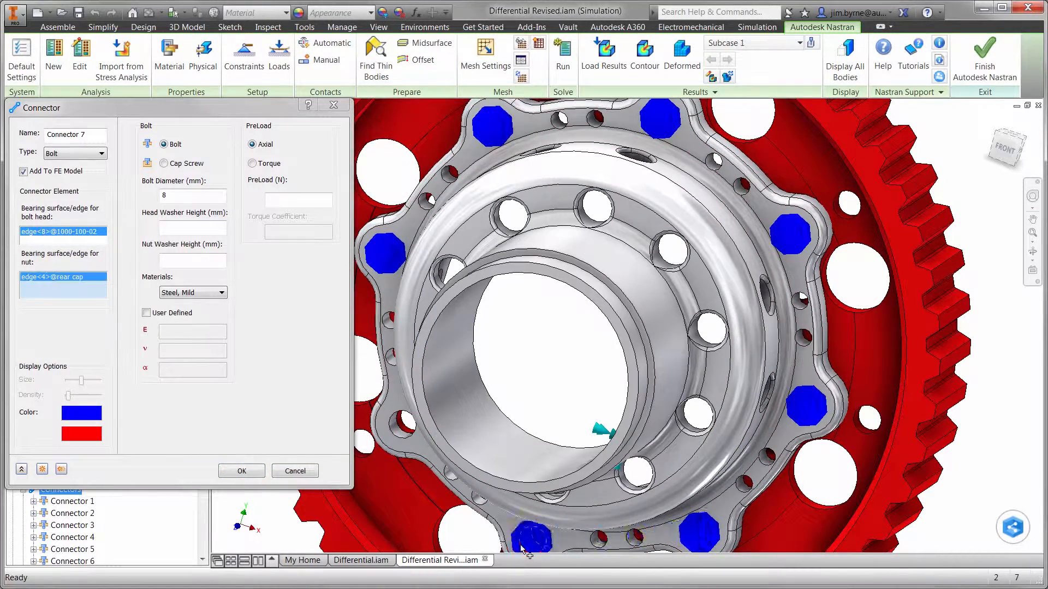
{"action": "left_click", "coordinate": [62, 468]}
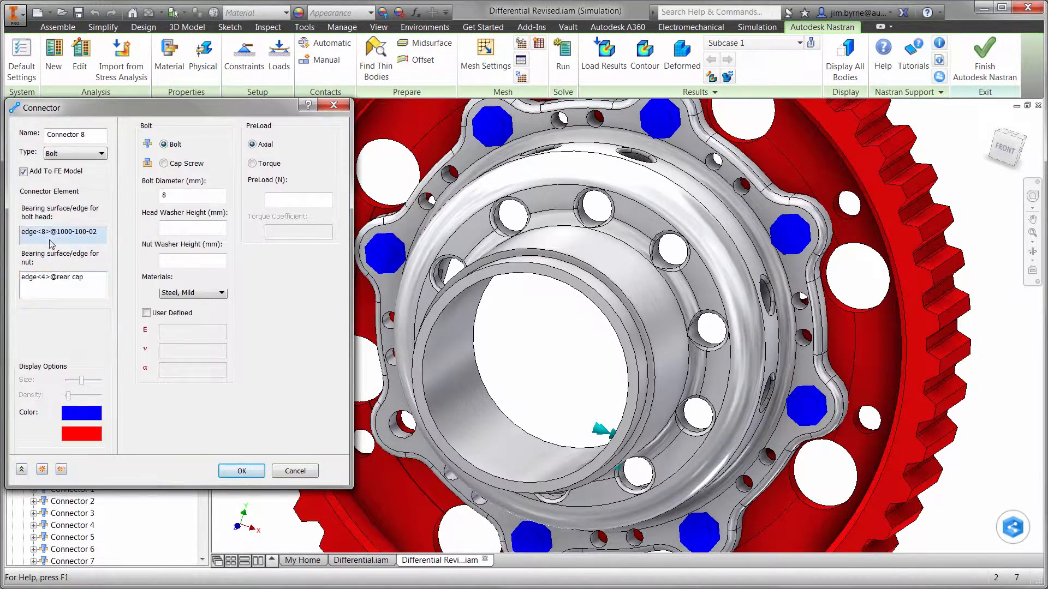
{"action": "left_click", "coordinate": [400, 435]}
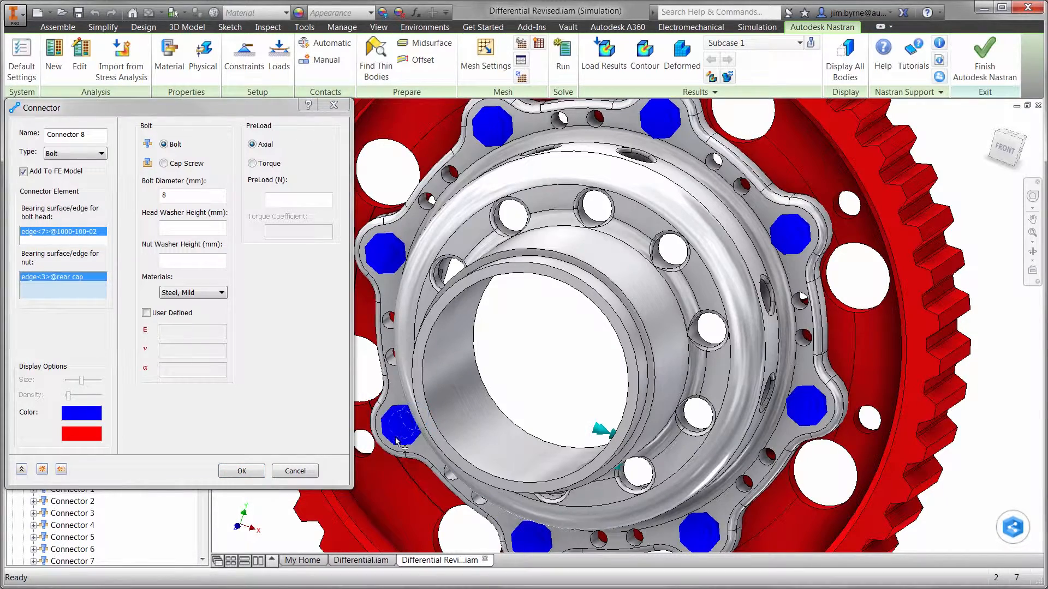
{"action": "left_click", "coordinate": [242, 472]}
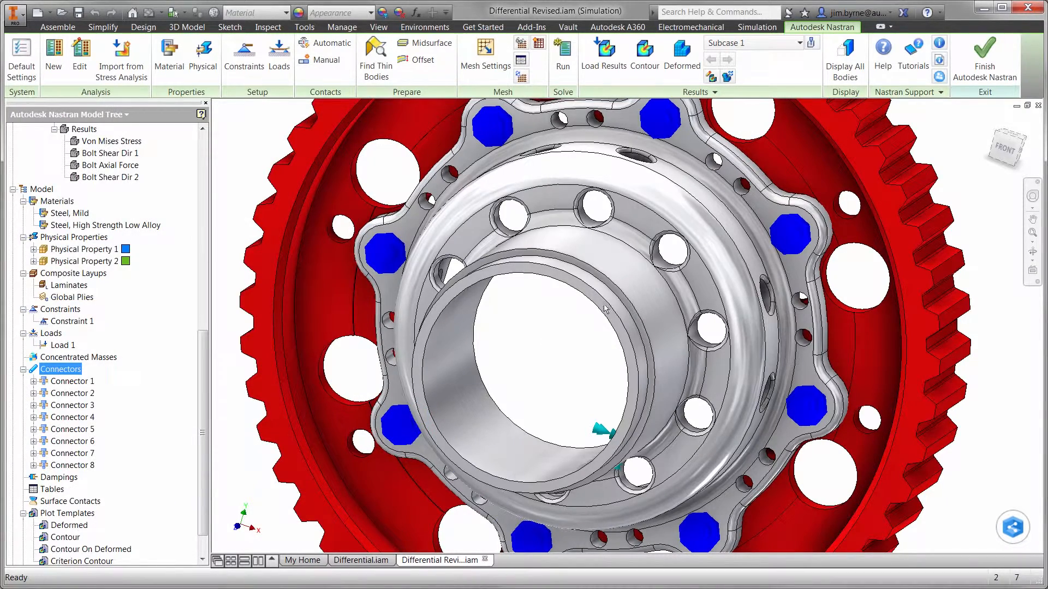
Generate the mesh for the revised assembly and run the Nastran analysis to completion
{"action": "left_click", "coordinate": [993, 125]}
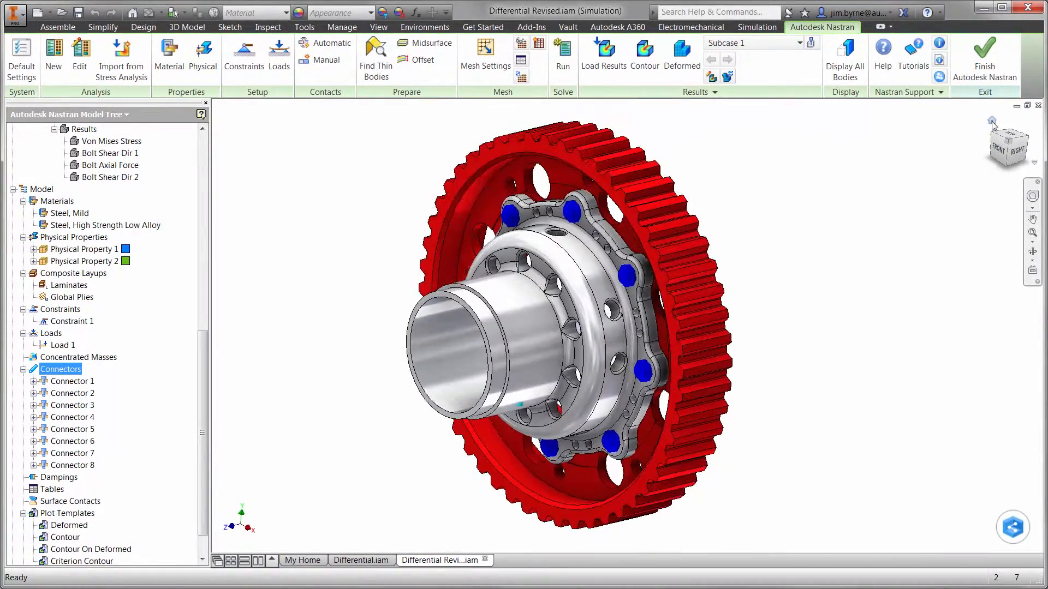
{"action": "left_click", "coordinate": [522, 78]}
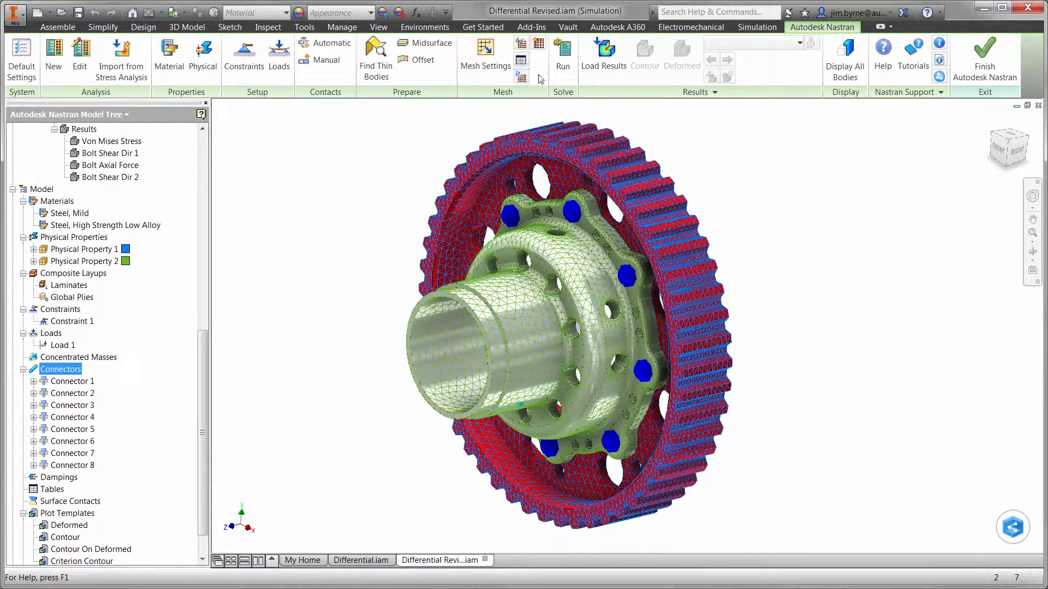
{"action": "left_click", "coordinate": [562, 66]}
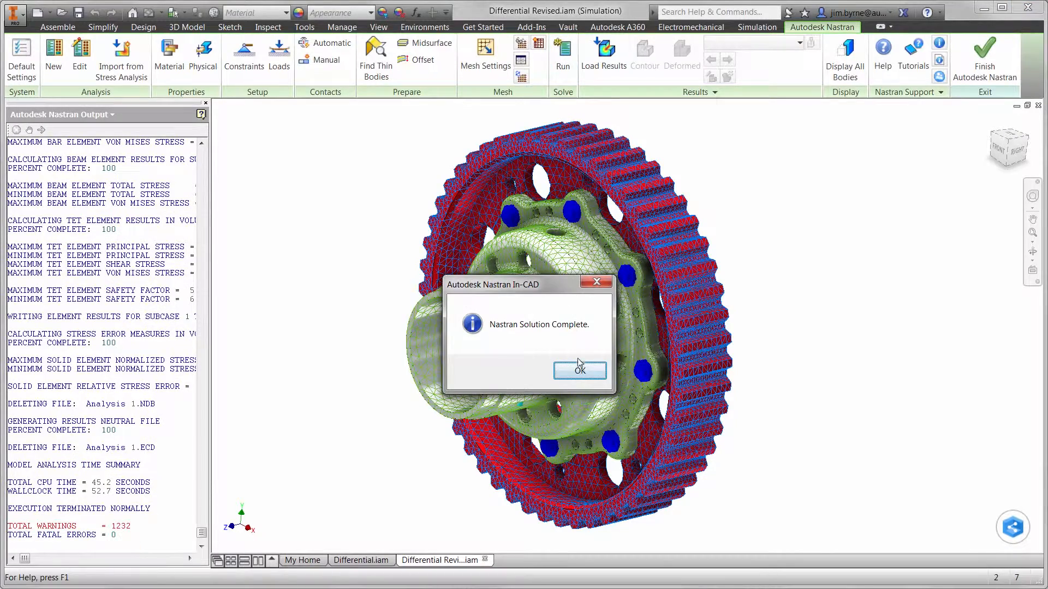
{"action": "left_click", "coordinate": [578, 363]}
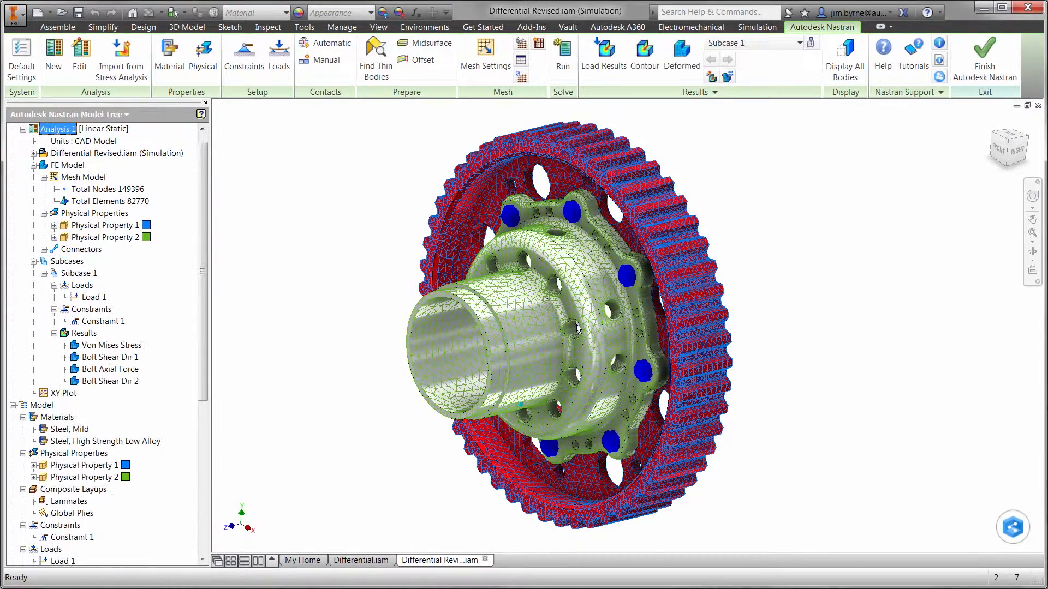
Display the Bolt Axial Force, Bolt Shear Dir 1 and Bolt Shear Dir 2 contours, probing an upper flange bolt's shear forces
{"action": "left_click", "coordinate": [104, 370]}
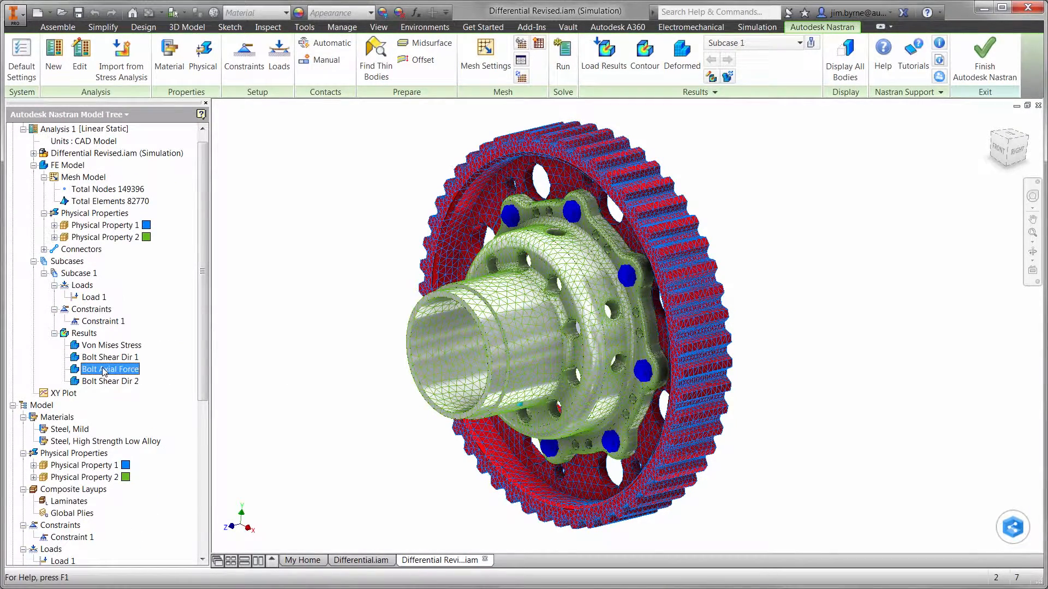
{"action": "double_click", "coordinate": [104, 371]}
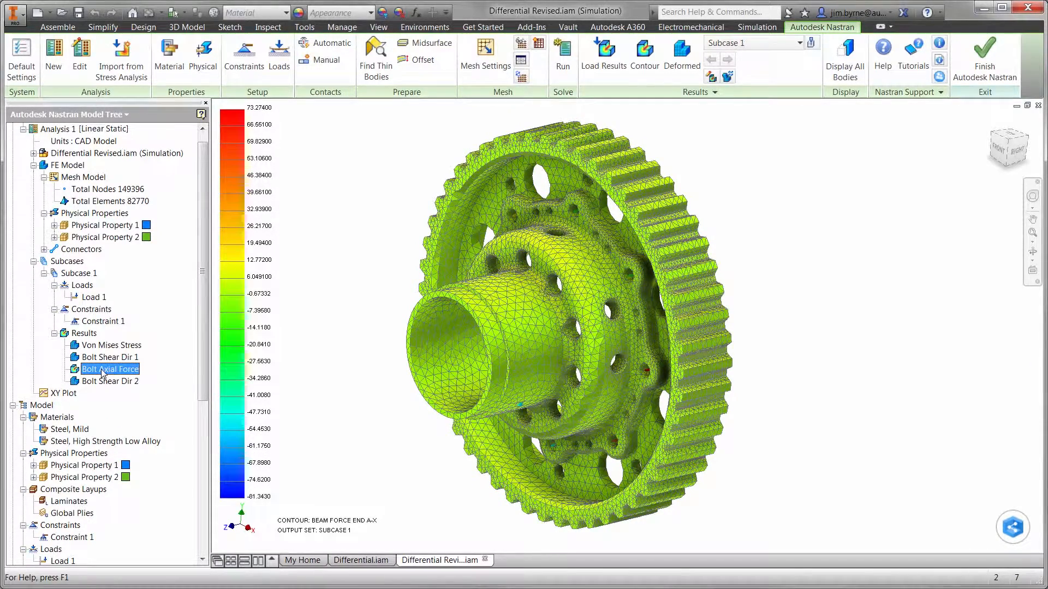
{"action": "double_click", "coordinate": [104, 357]}
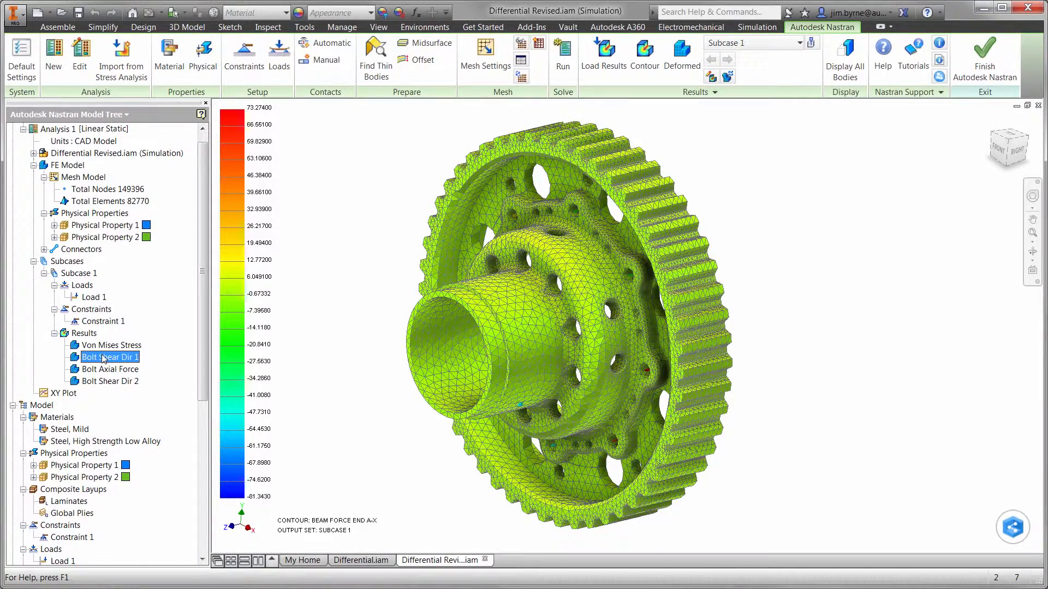
{"action": "left_click", "coordinate": [812, 43]}
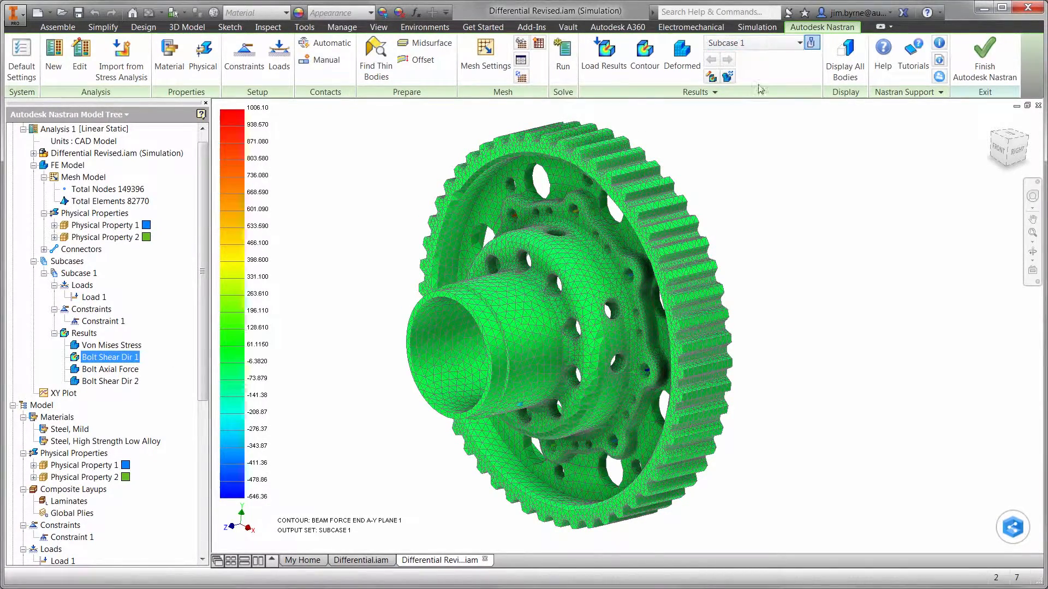
{"action": "mouse_move", "coordinate": [575, 217]}
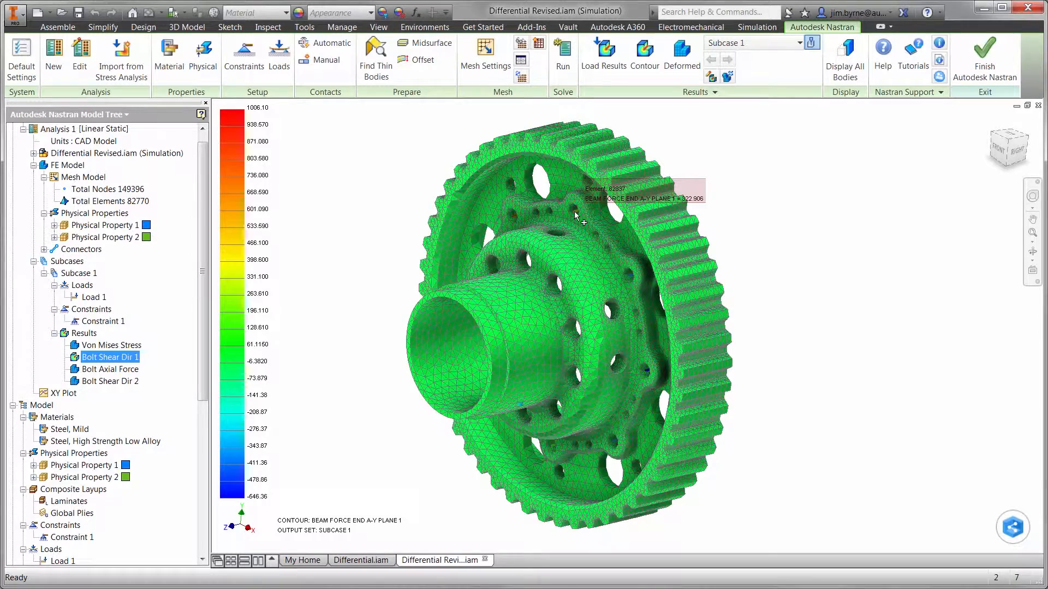
{"action": "double_click", "coordinate": [104, 381]}
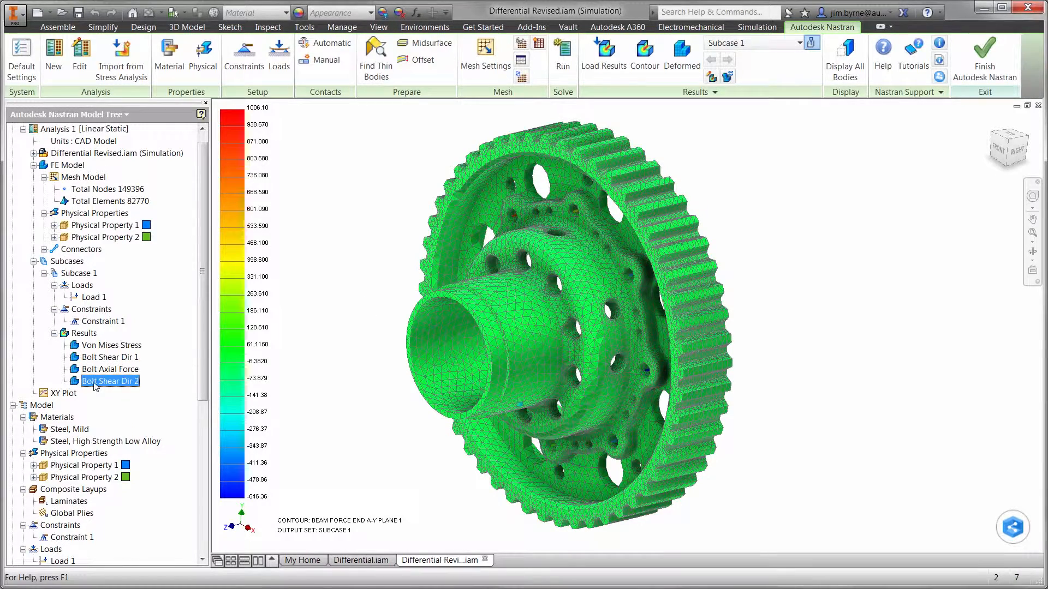
{"action": "mouse_move", "coordinate": [576, 214]}
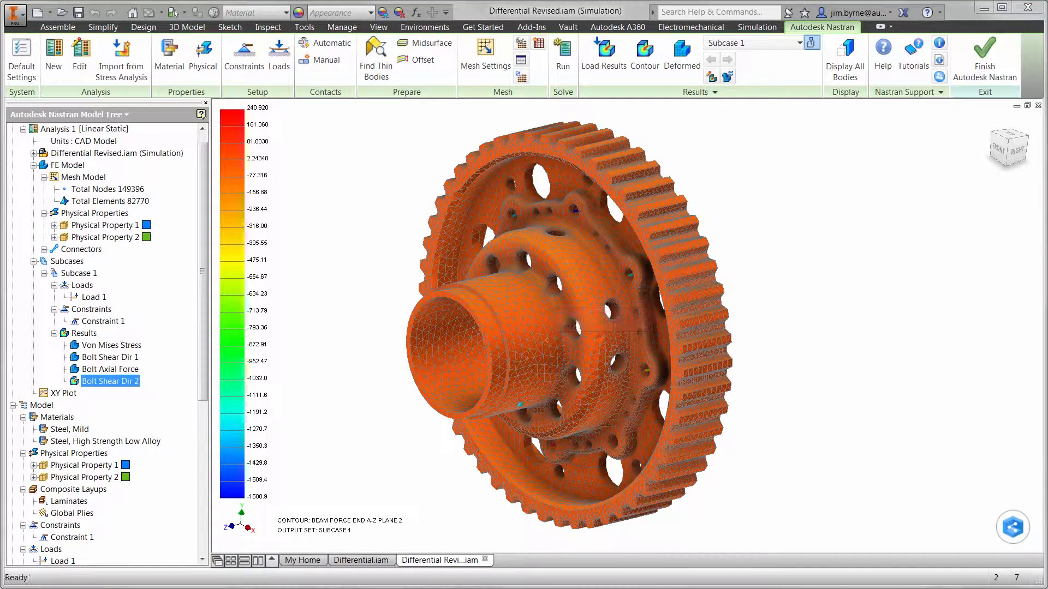
Switch to AllowableBoltLoad.xlsx in Excel and enter a bolt tensile force of 73 N and shear forces of 322 N and 1588 N for planes 1 and 2
{"action": "key", "text": "alt+Tab"}
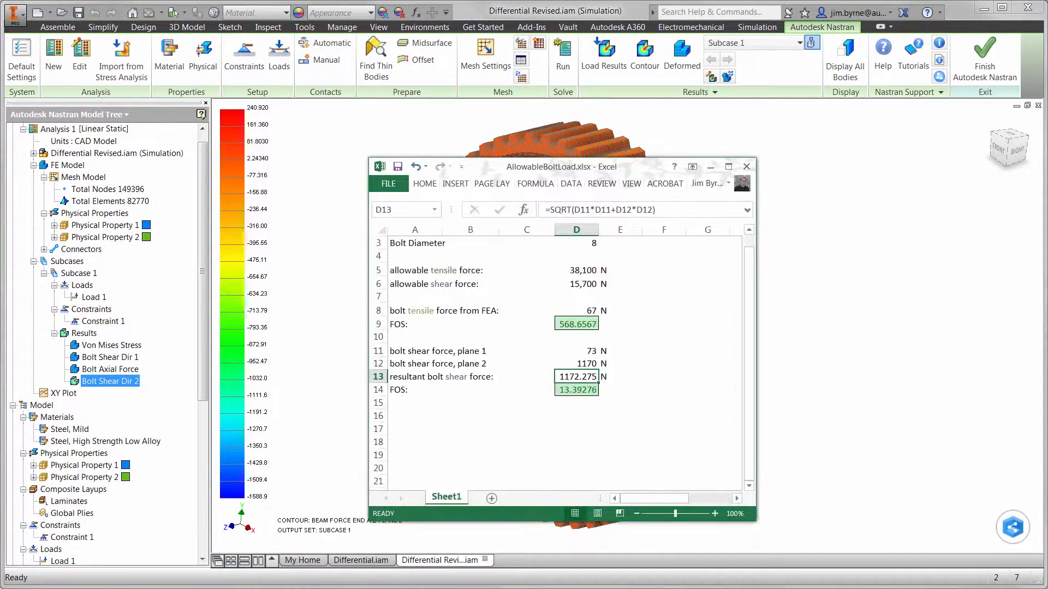
{"action": "left_click", "coordinate": [587, 312]}
{"action": "type", "text": "73"}
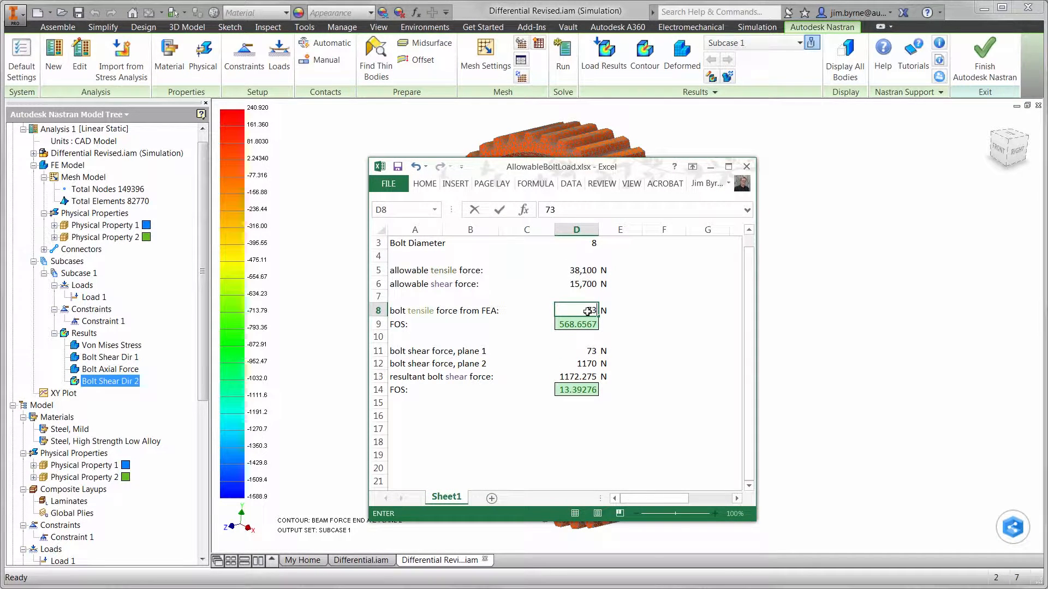
{"action": "key", "text": "Return"}
{"action": "key", "text": "Return"}
{"action": "key", "text": "Return"}
{"action": "type", "text": "3"}
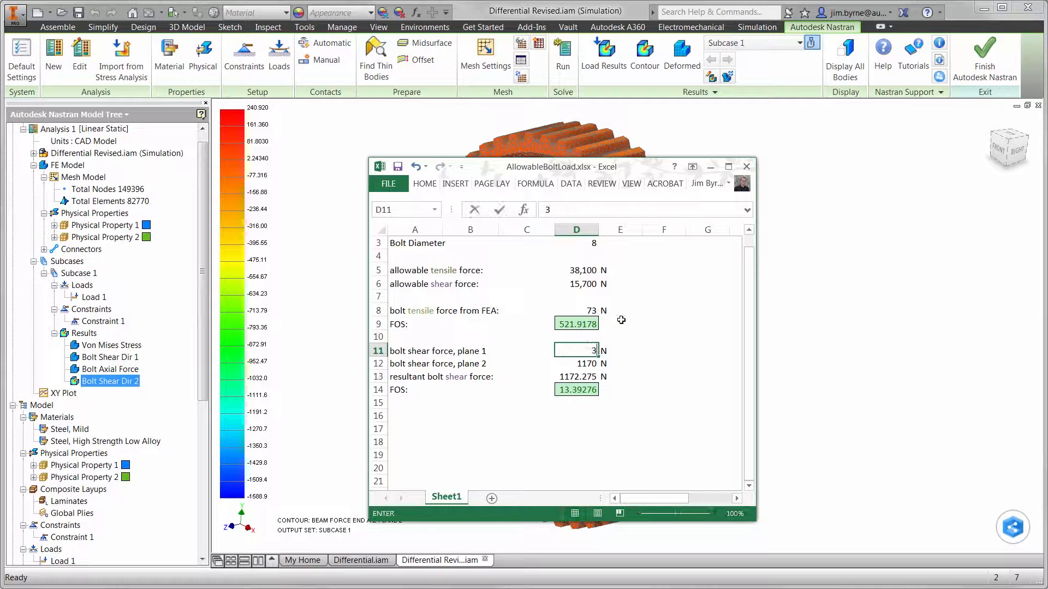
{"action": "type", "text": "22"}
{"action": "key", "text": "Return"}
{"action": "type", "text": "1588"}
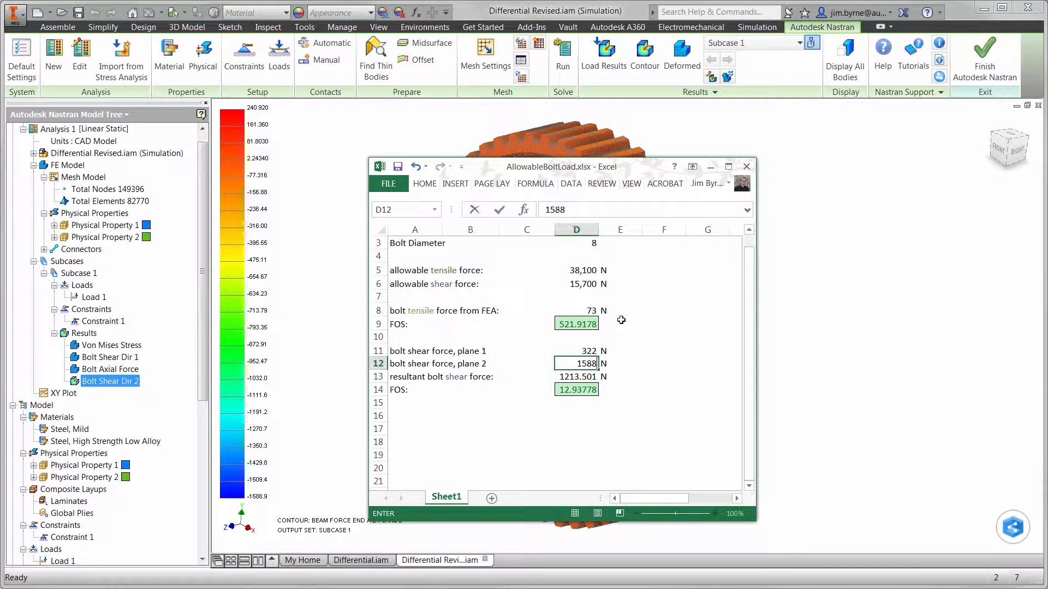
{"action": "key", "text": "Return"}
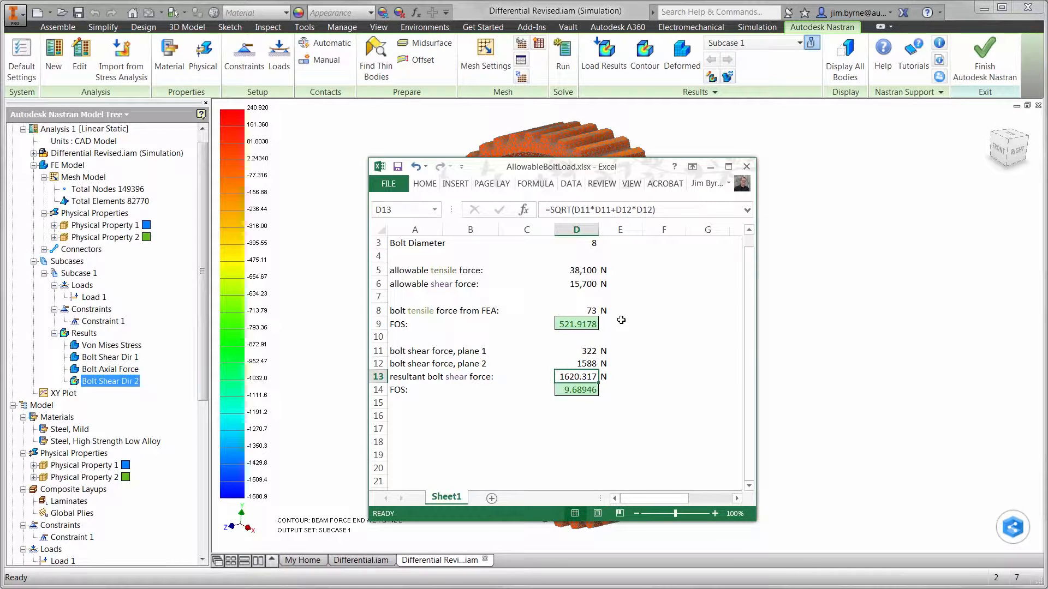
Set the Bolt Diameter in cell D3 to 6
{"action": "left_click", "coordinate": [581, 245]}
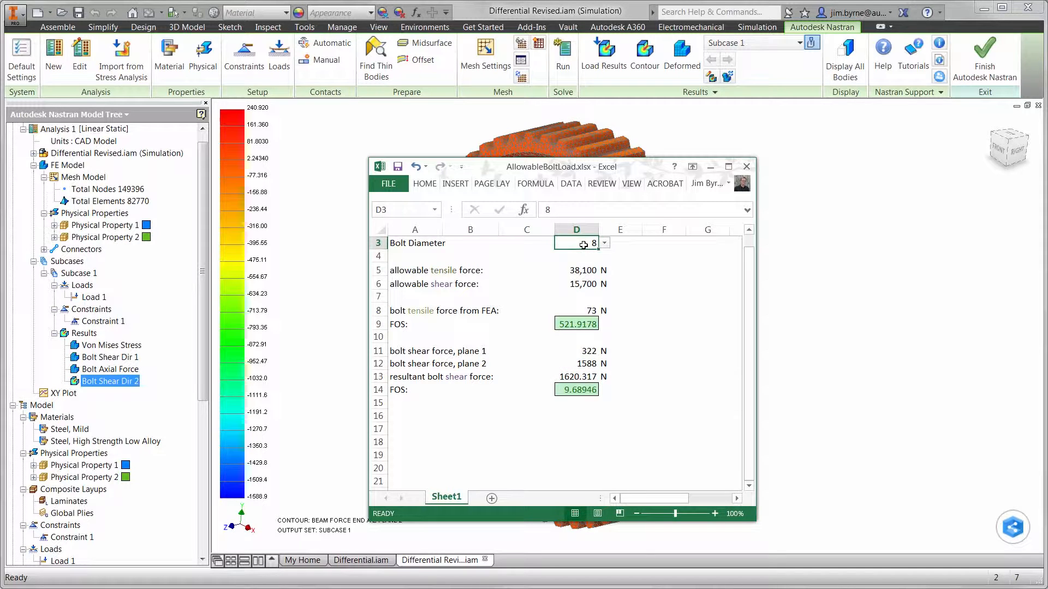
{"action": "left_click", "coordinate": [604, 243]}
{"action": "left_click", "coordinate": [593, 255]}
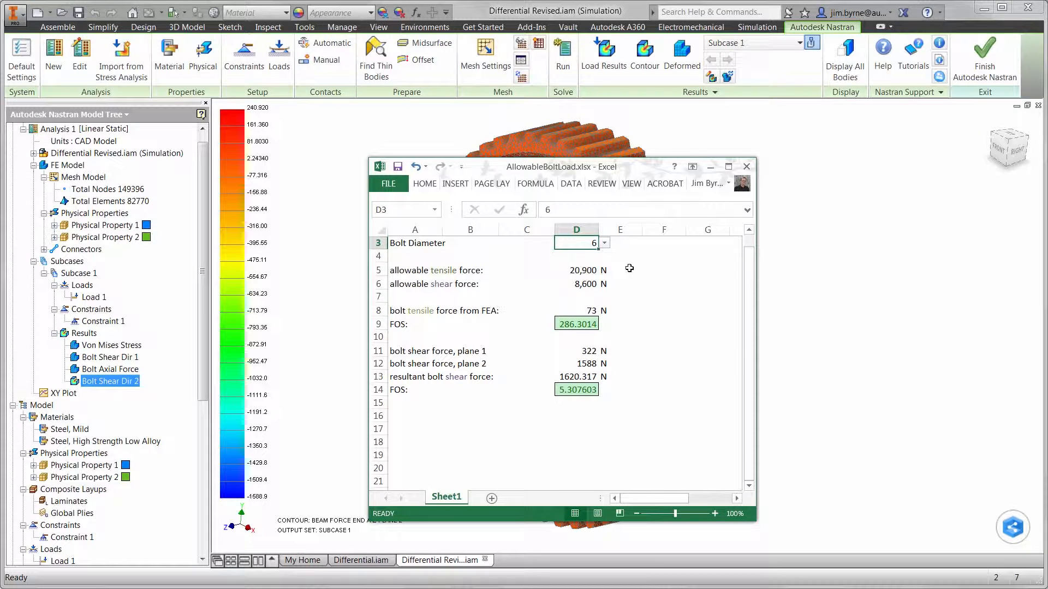
Return to Inventor and display the Von Mises Stress contour on the revised assembly
{"action": "left_click", "coordinate": [309, 346]}
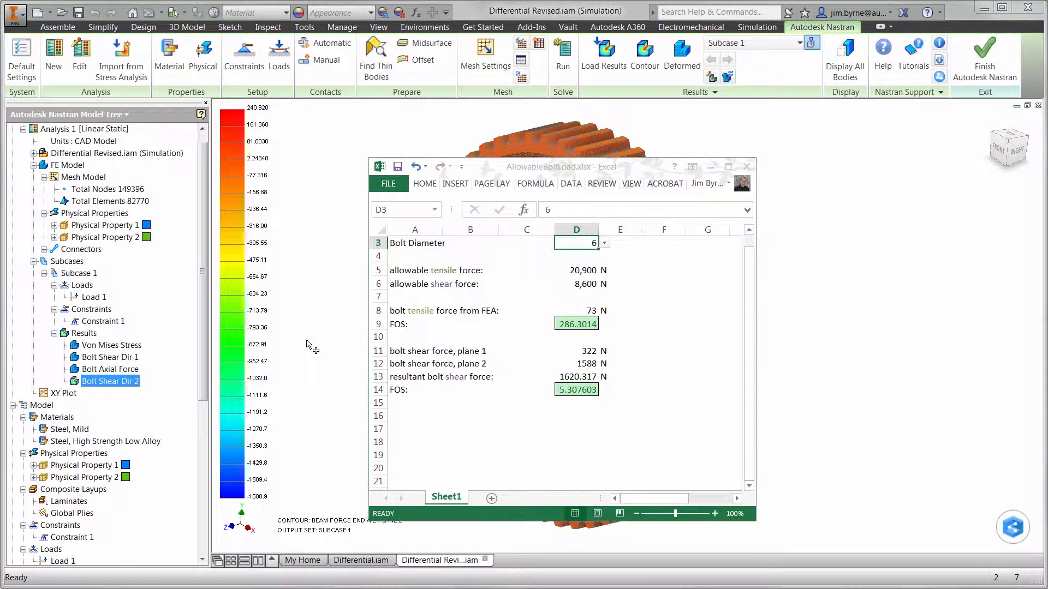
{"action": "left_click", "coordinate": [92, 345]}
{"action": "double_click", "coordinate": [92, 346]}
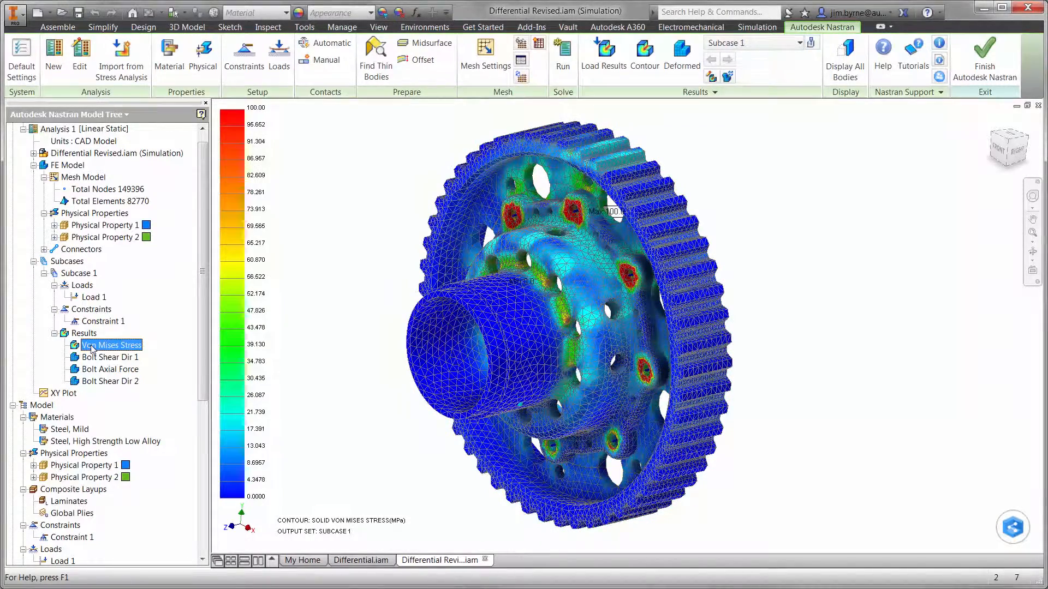